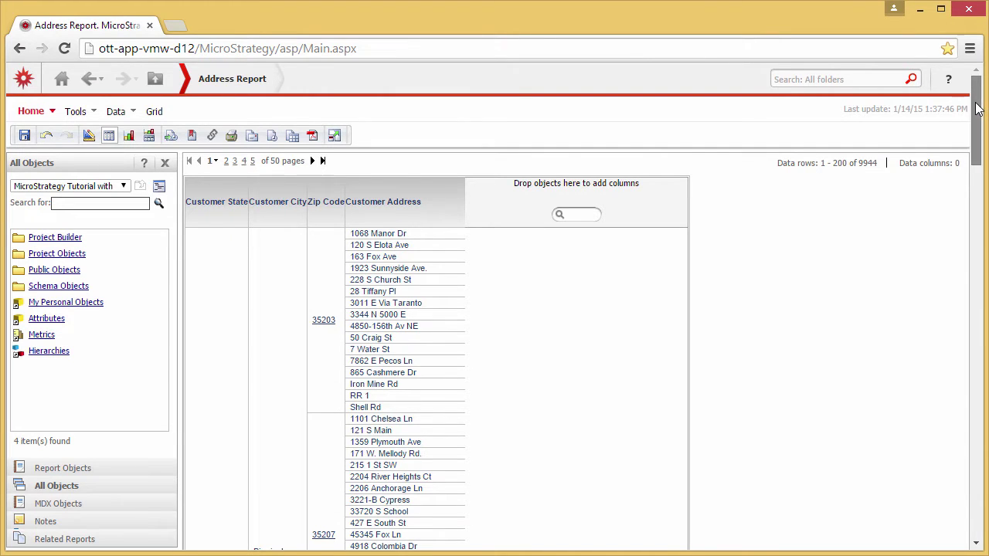
# Enable custom visualizations and apply 'Esri Maps for MicroStrategy Report' to the Address Report.
pyautogui.moveTo(977, 112)
pyautogui.mouseDown()
pyautogui.moveTo(976, 434)
pyautogui.moveTo(975, 133)
pyautogui.mouseUp()
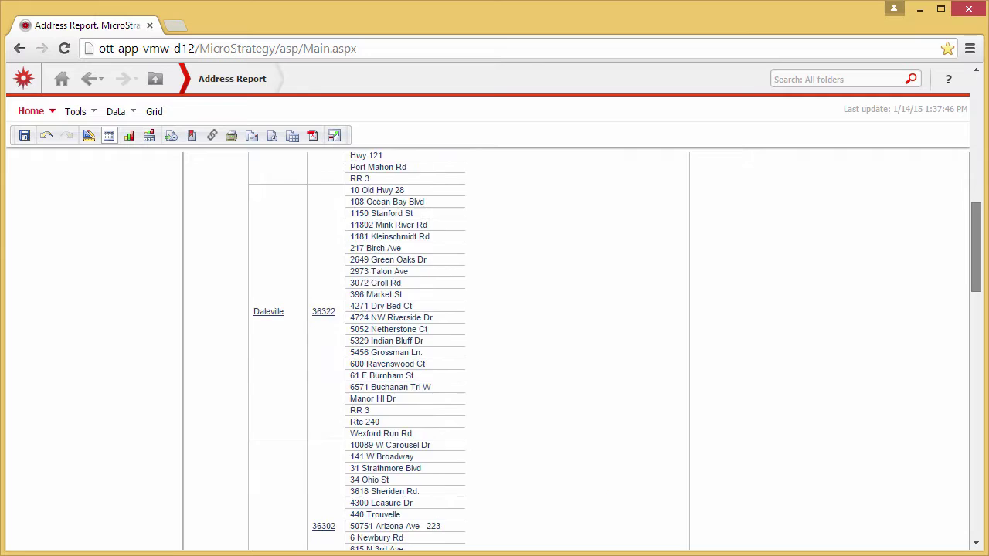
pyautogui.scroll(1, 576, 352)
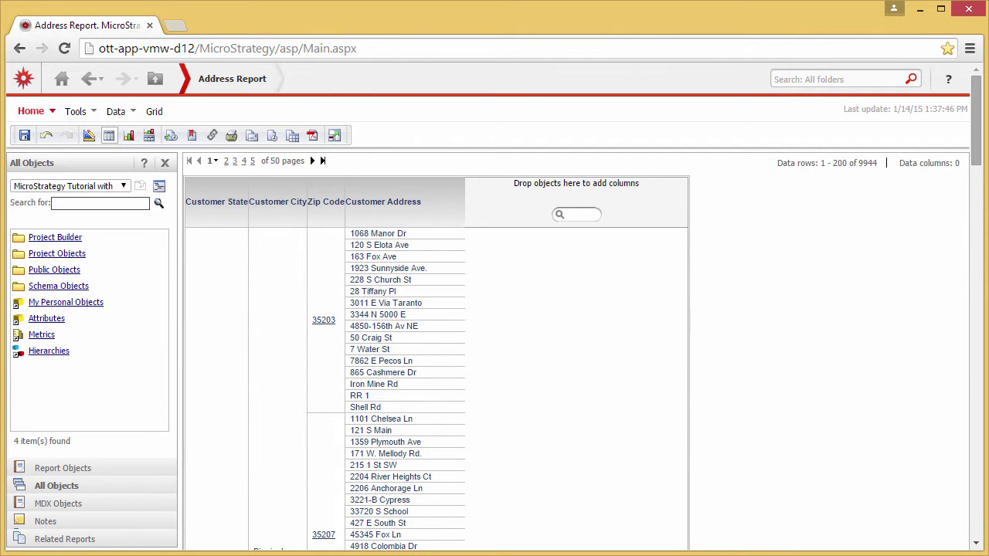
pyautogui.click(90, 114)
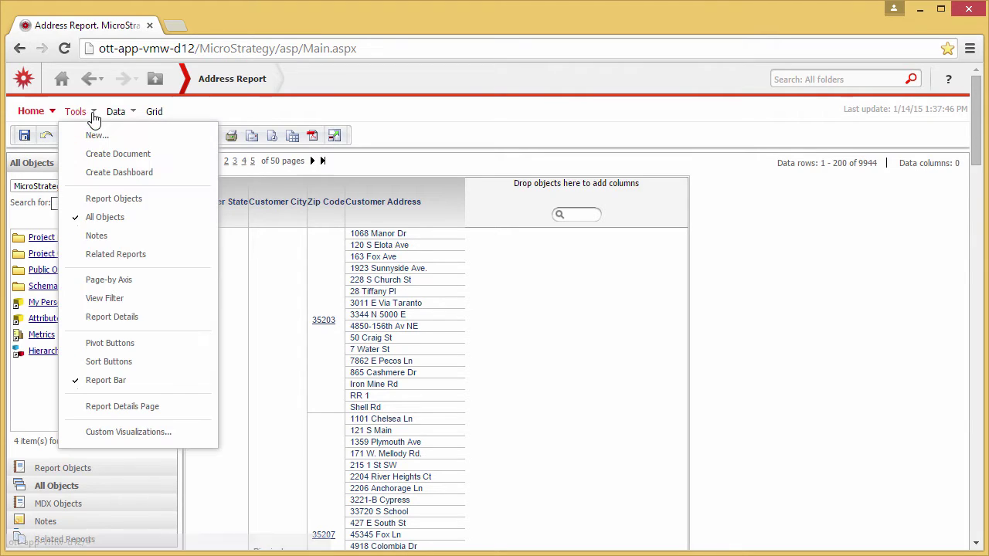
pyautogui.click(175, 433)
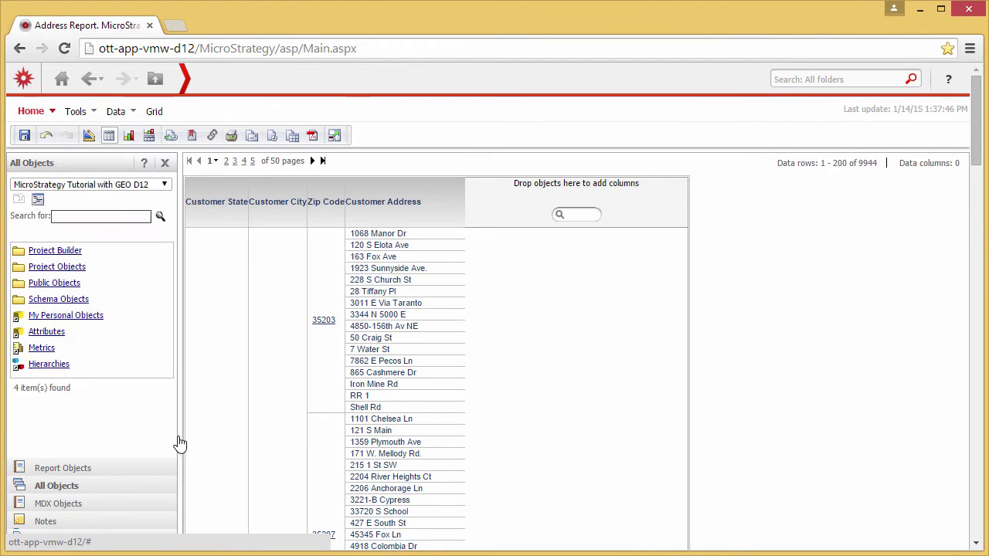
pyautogui.click(306, 239)
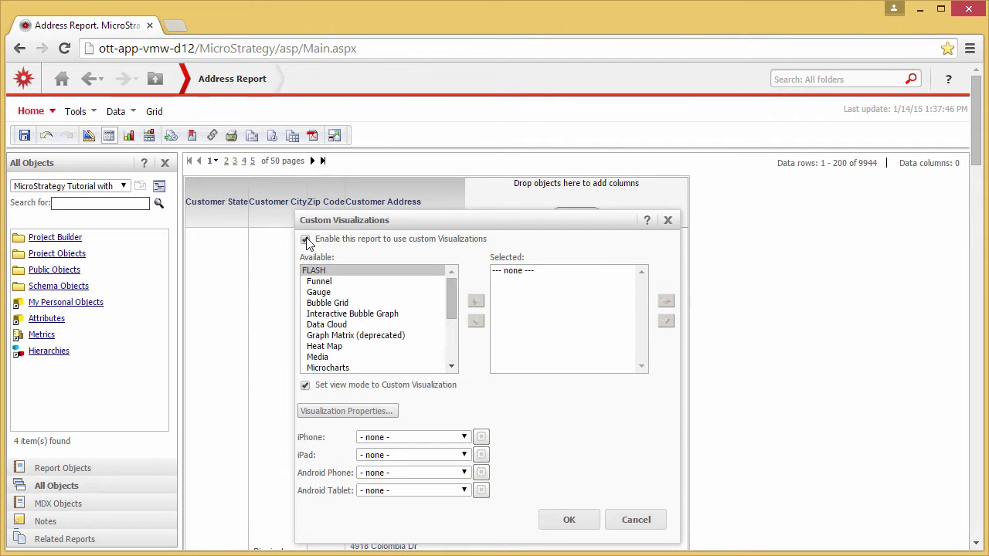
pyautogui.moveTo(453, 297); pyautogui.dragTo(454, 347)
pyautogui.click(435, 369)
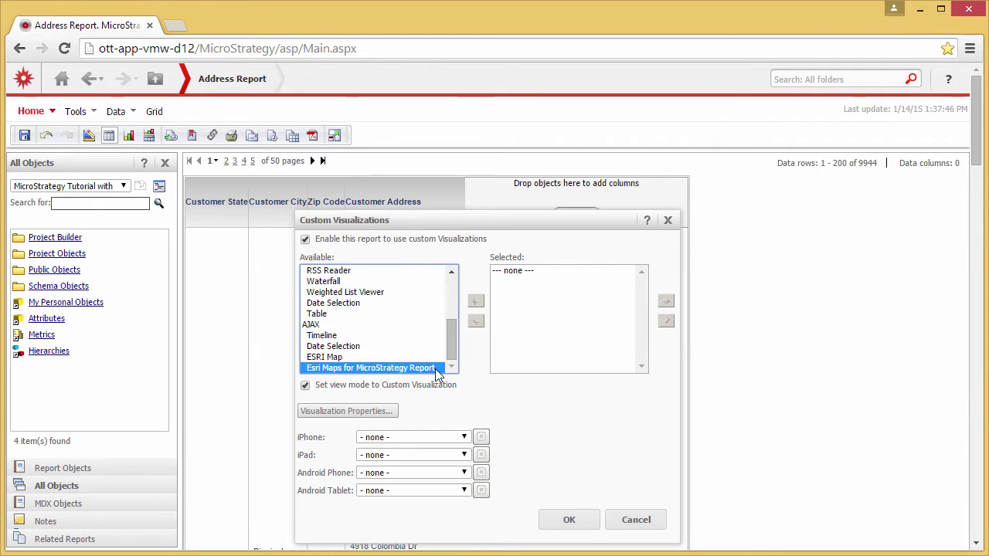
pyautogui.click(476, 301)
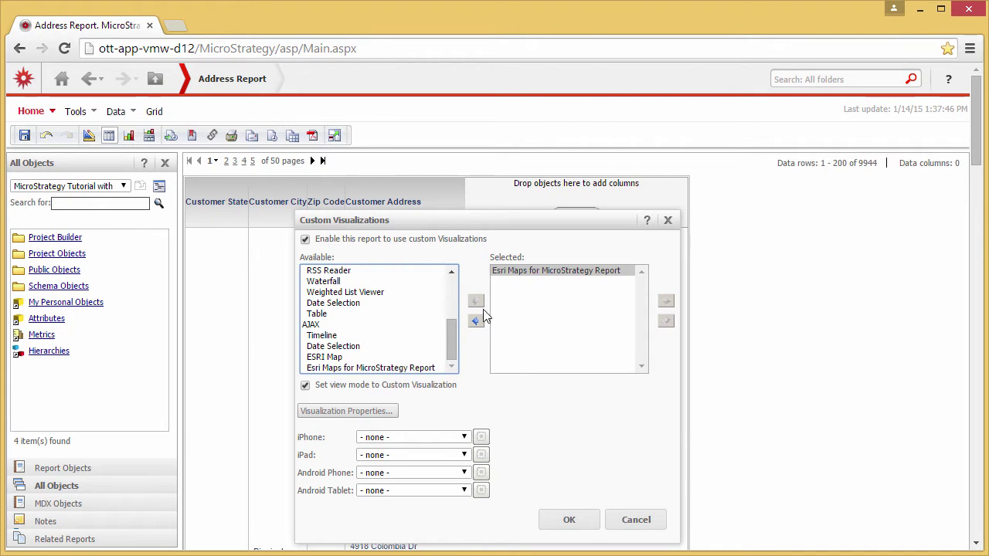
pyautogui.click(549, 521)
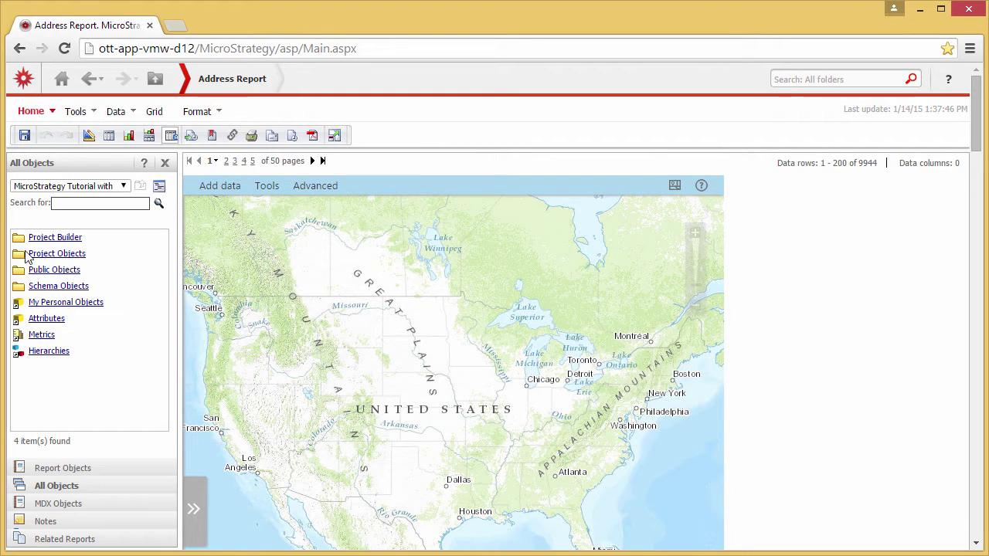
# Add MicroStrategy data from the Address Report with Address as the location type.
pyautogui.click(210, 189)
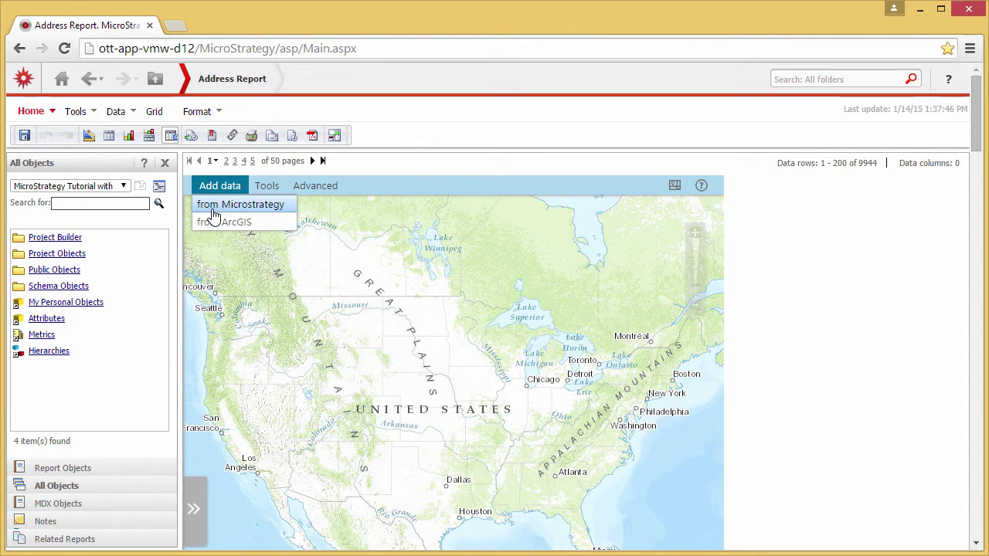
pyautogui.click(214, 207)
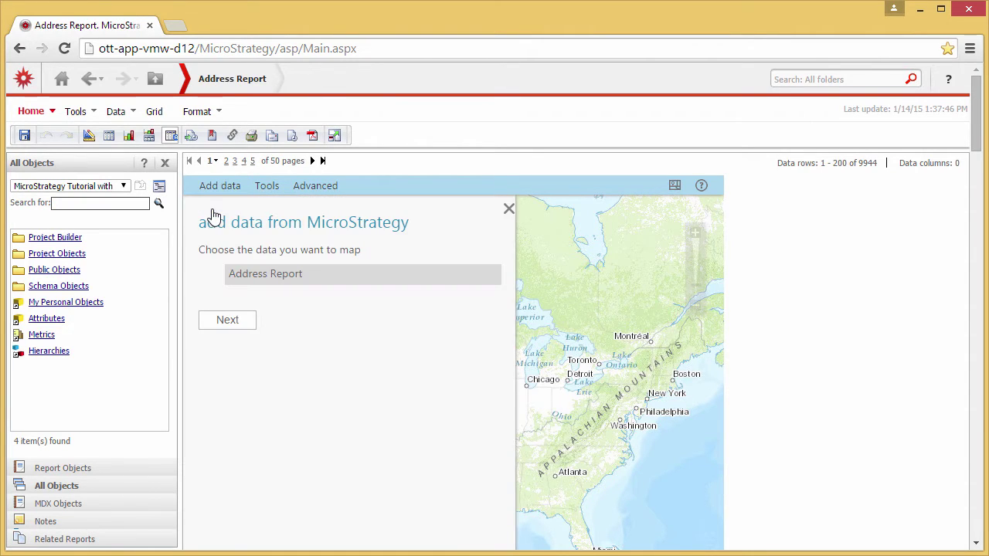
pyautogui.click(226, 329)
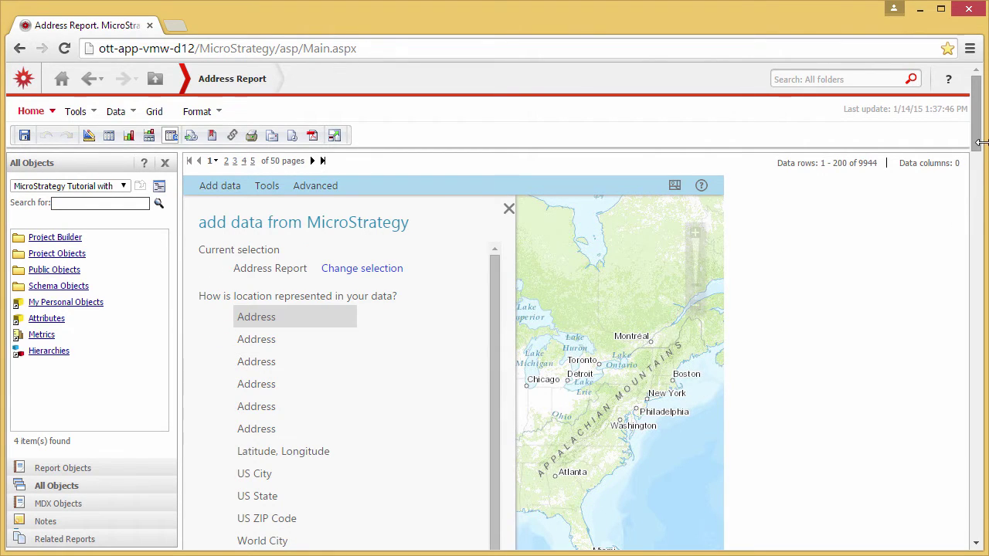
pyautogui.moveTo(981, 143); pyautogui.dragTo(976, 158)
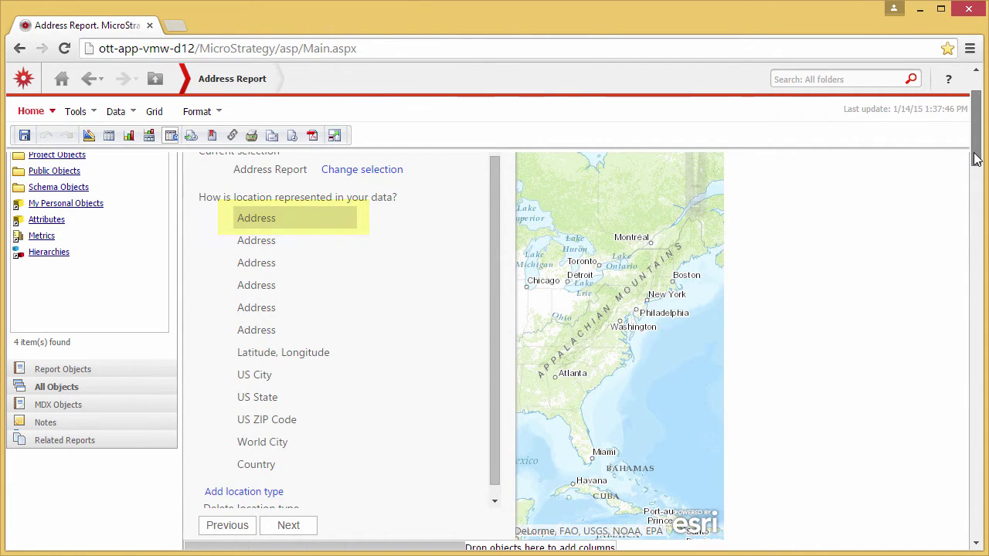
pyautogui.click(300, 528)
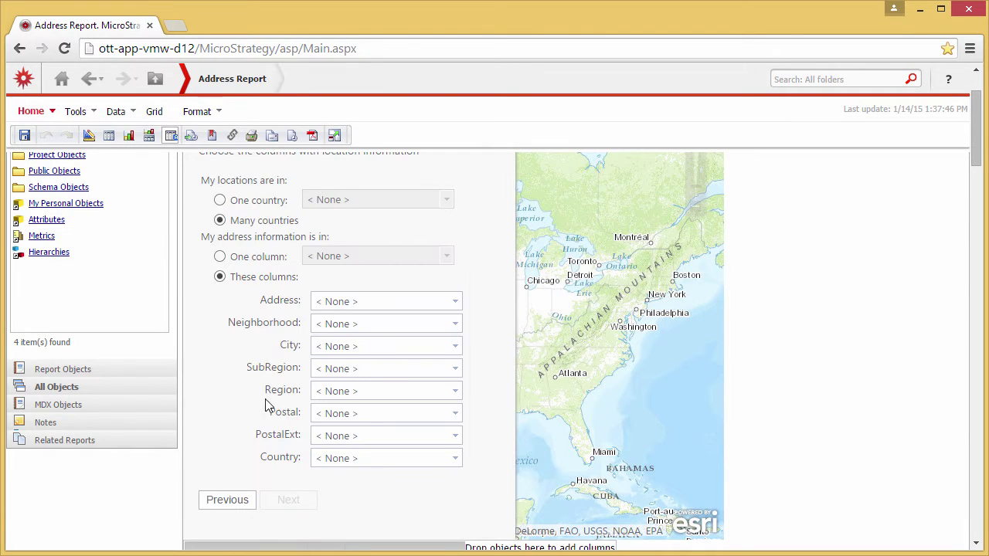
# Specify that all locations are in one country, the United States.
pyautogui.click(220, 200)
pyautogui.click(448, 203)
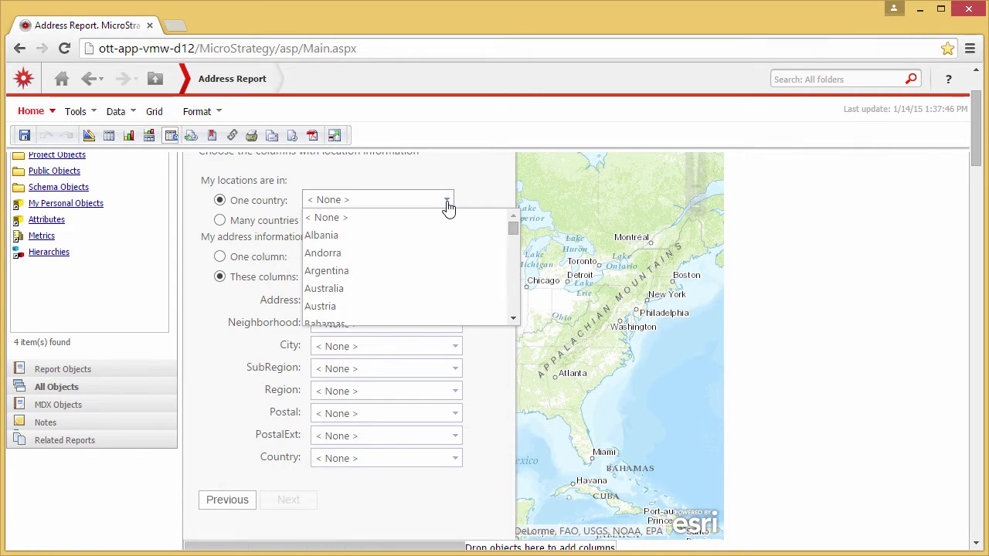
pyautogui.moveTo(507, 231); pyautogui.dragTo(523, 323)
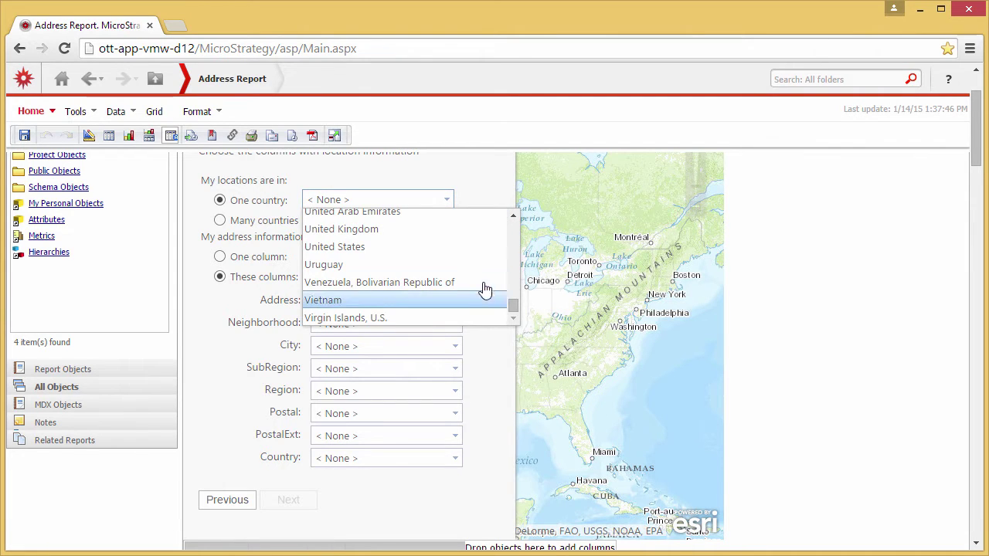
pyautogui.click(449, 257)
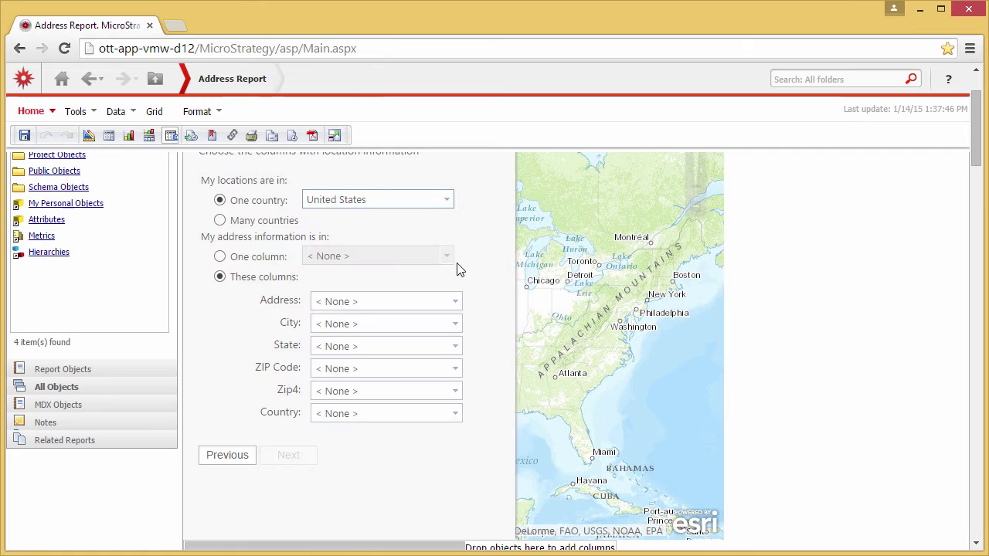
# Match Customer Address, Customer City, Customer State and Zip Code to the address fields.
pyautogui.click(456, 305)
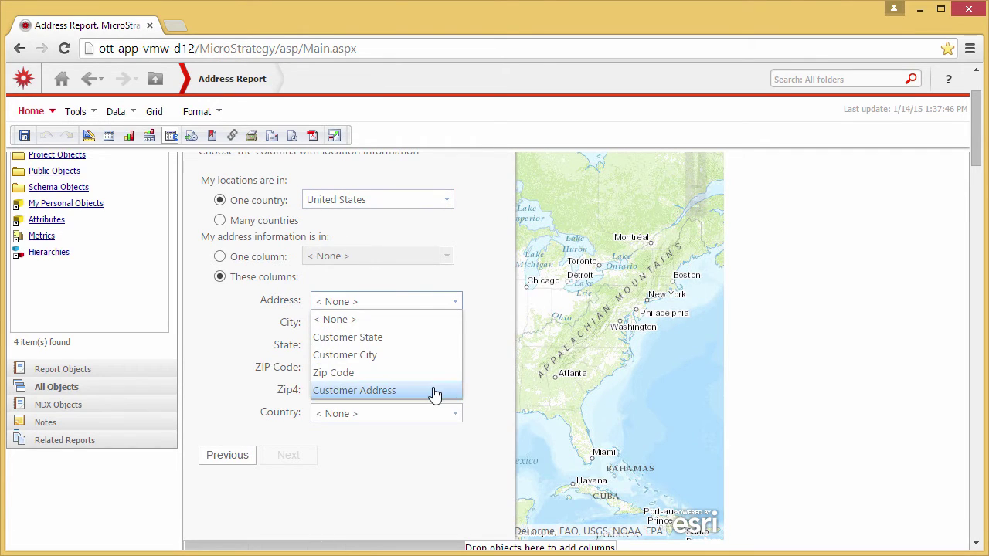
pyautogui.click(434, 391)
pyautogui.click(456, 326)
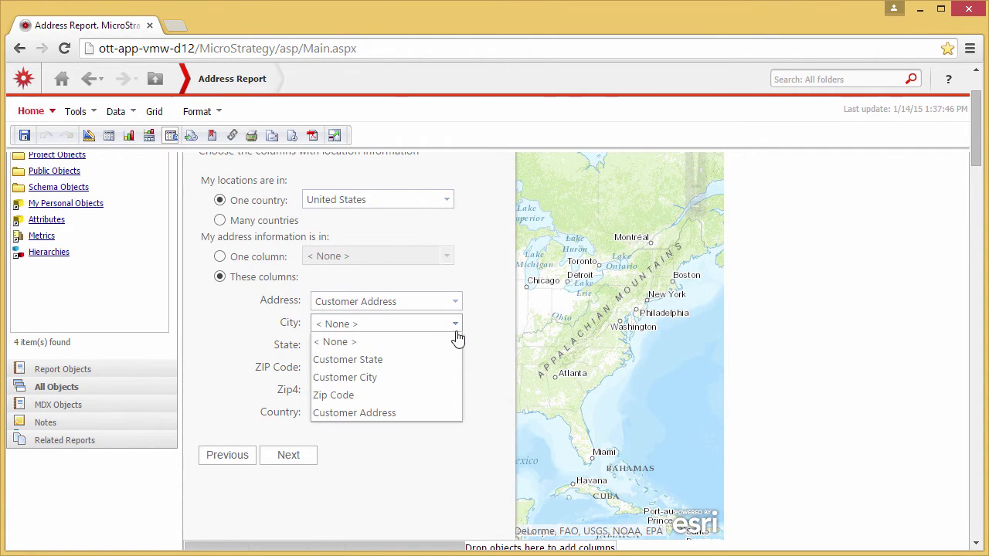
pyautogui.click(439, 381)
pyautogui.click(455, 350)
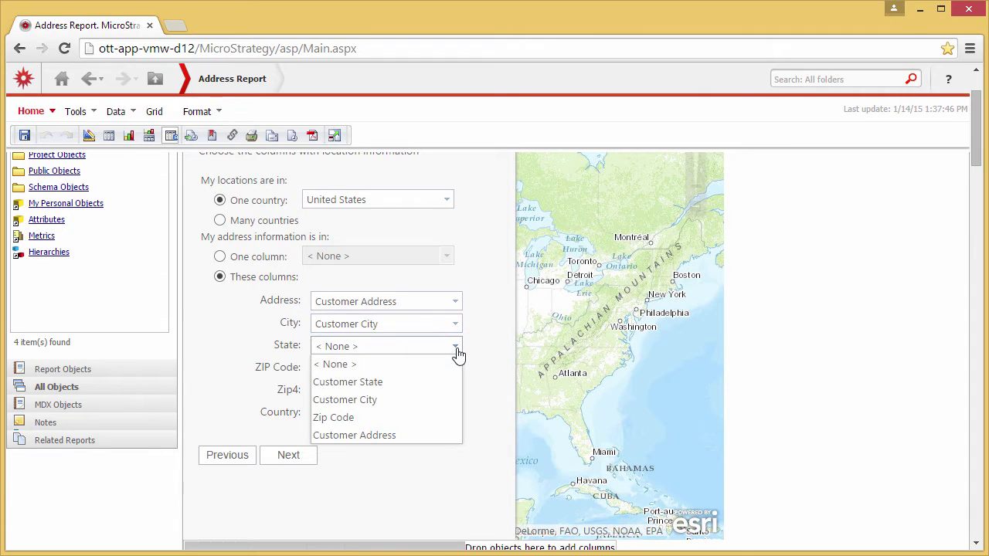
pyautogui.click(439, 382)
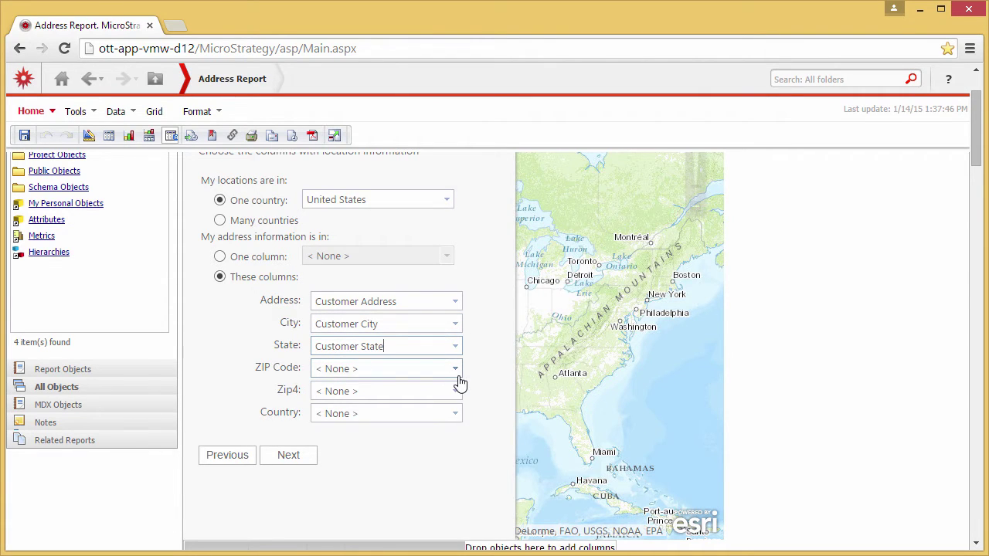
pyautogui.click(457, 374)
pyautogui.click(430, 439)
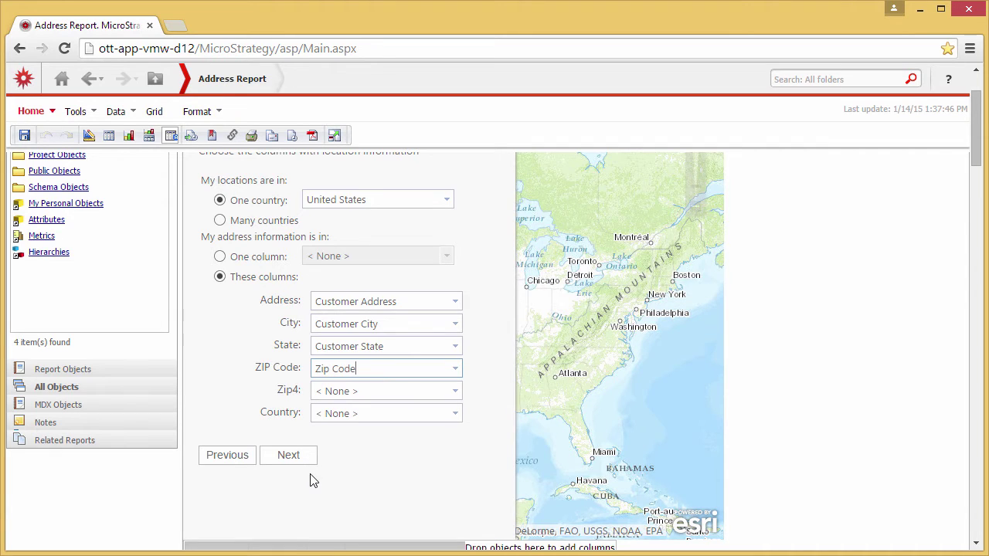
pyautogui.click(297, 458)
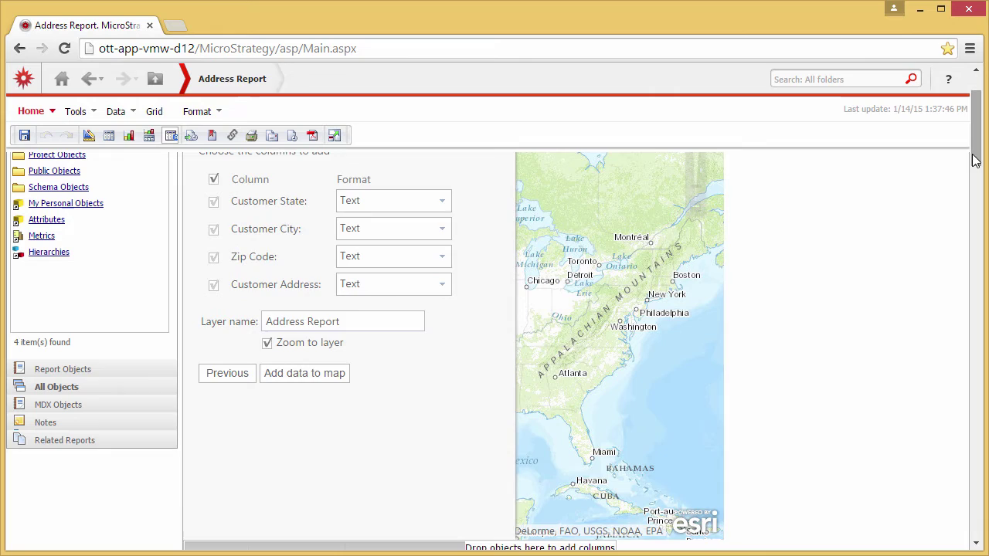
# Name the layer 'Customer Addresses' and add the address data to the map.
pyautogui.moveTo(976, 163); pyautogui.dragTo(976, 150)
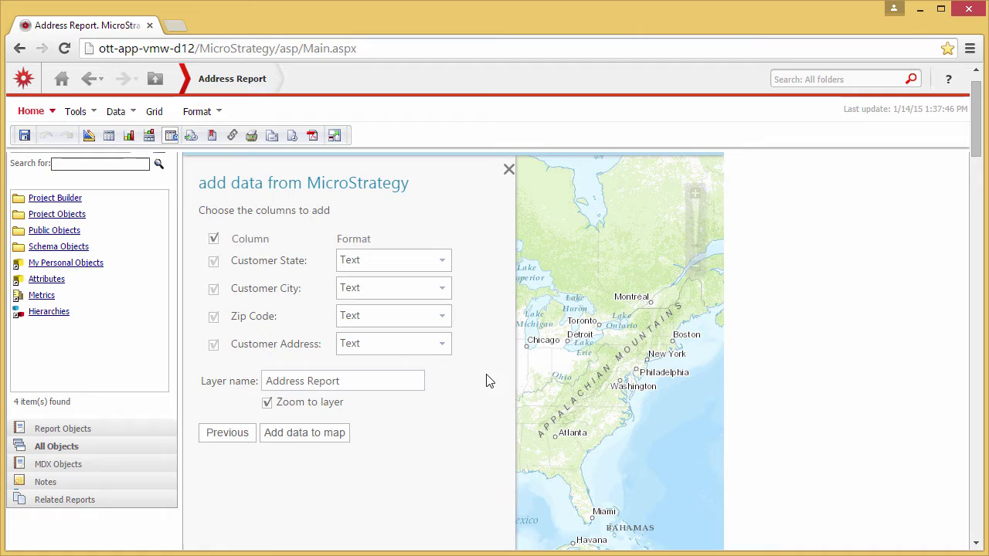
pyautogui.moveTo(344, 381); pyautogui.dragTo(259, 388)
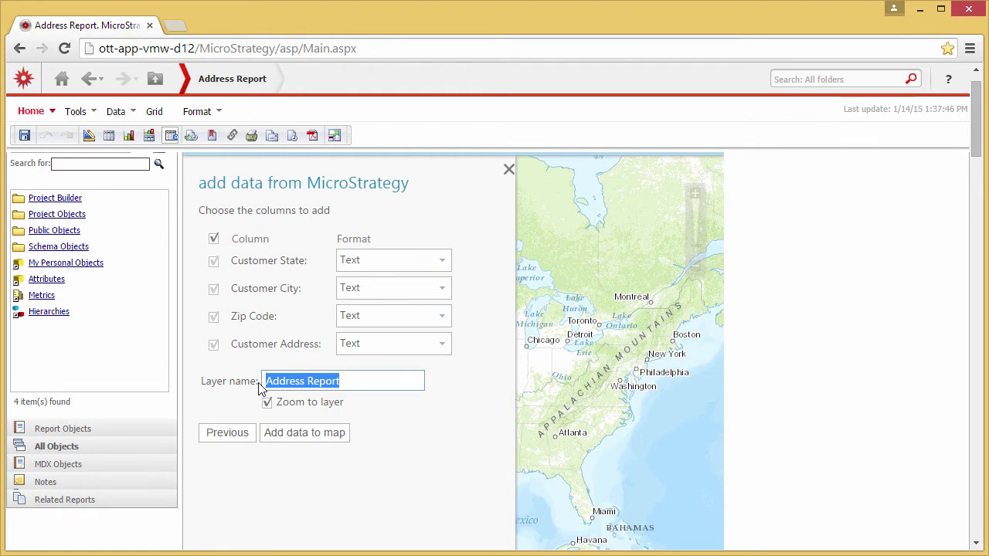
pyautogui.write('Customer')
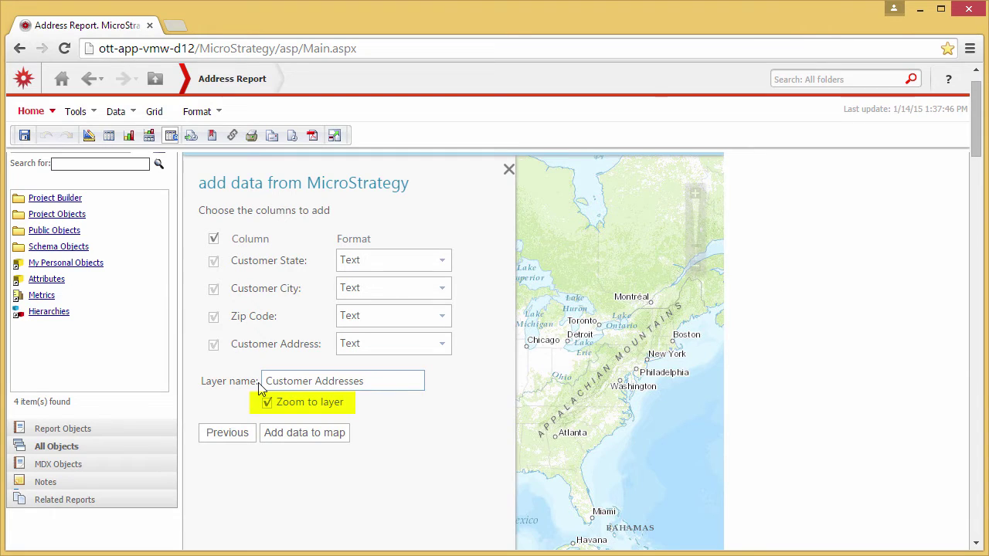
pyautogui.click(295, 441)
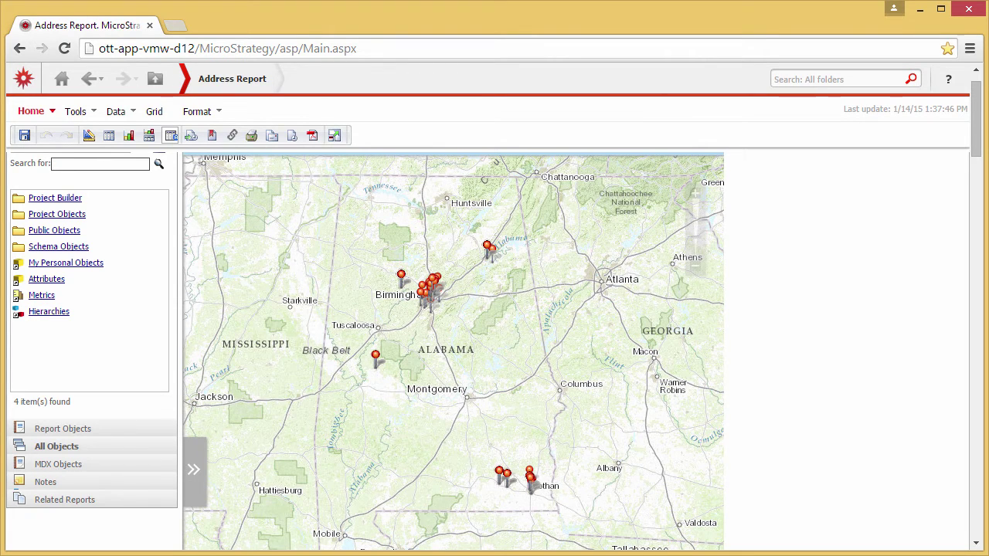
pyautogui.moveTo(976, 117)
pyautogui.mouseDown()
pyautogui.moveTo(945, 199)
pyautogui.moveTo(966, 407)
pyautogui.moveTo(962, 508)
pyautogui.moveTo(966, 174)
pyautogui.mouseUp()
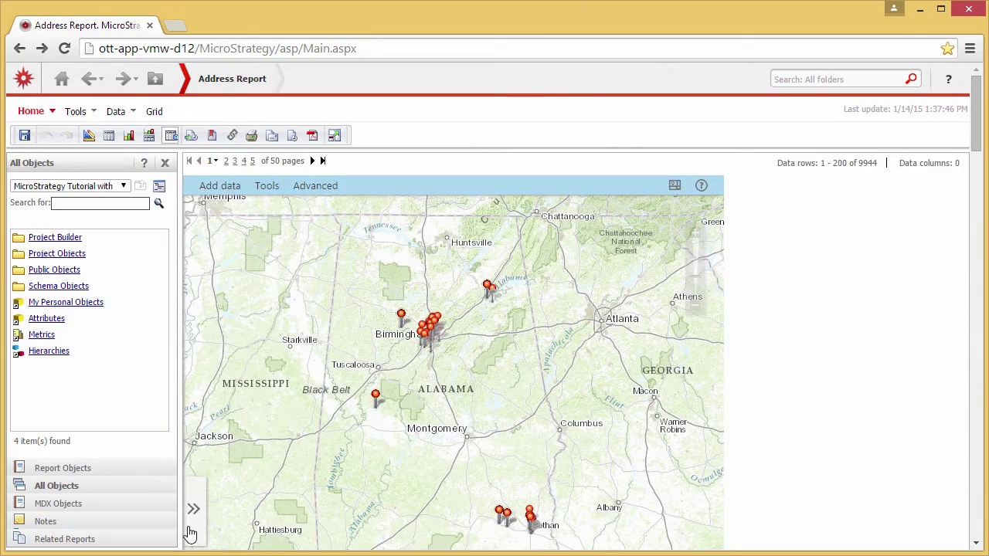
pyautogui.click(192, 530)
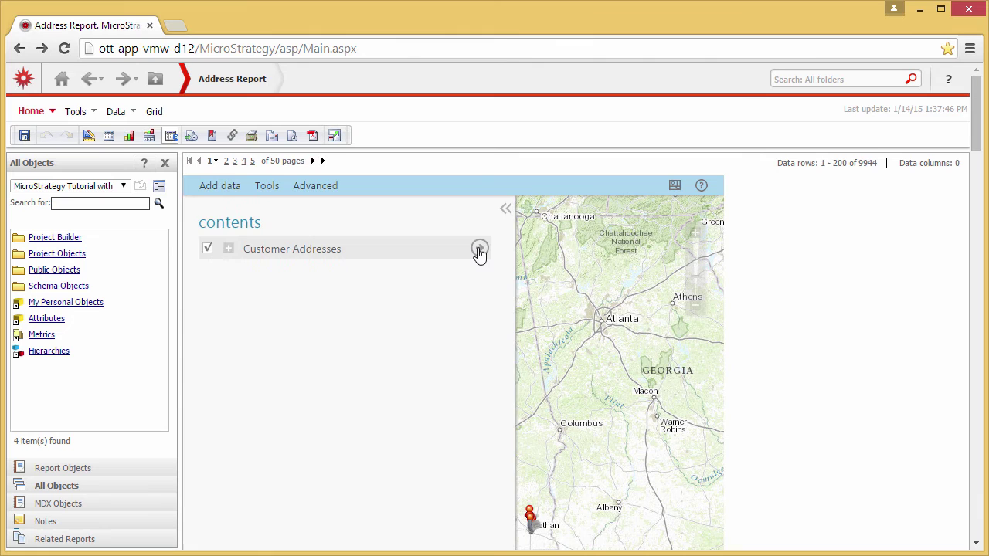
pyautogui.click(479, 249)
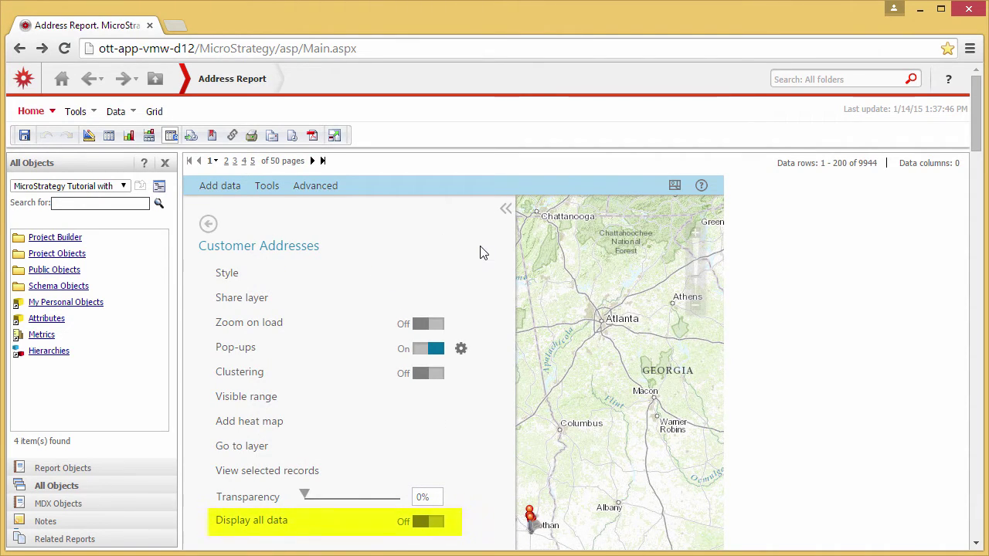
pyautogui.click(507, 210)
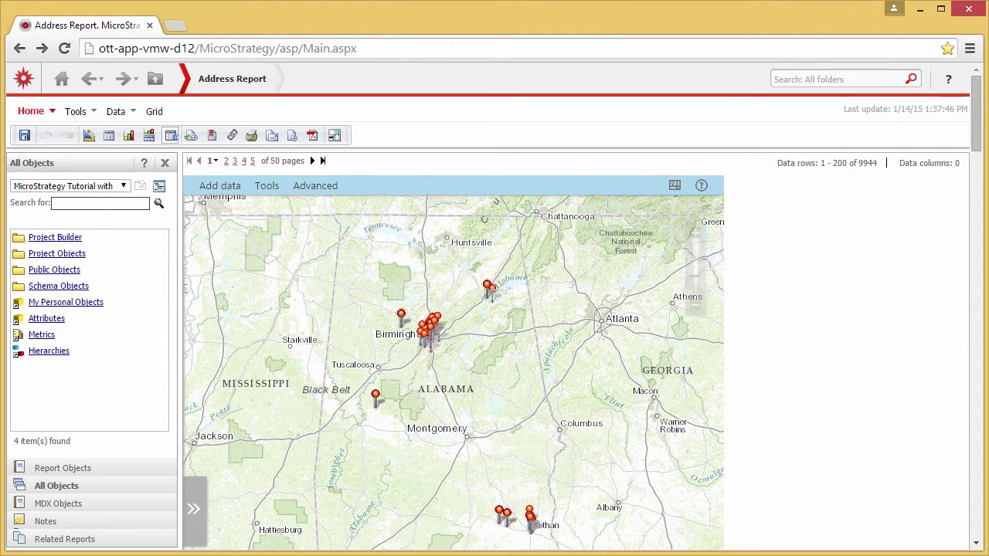
# Add a view filter condition on Customer State.
pyautogui.click(94, 112)
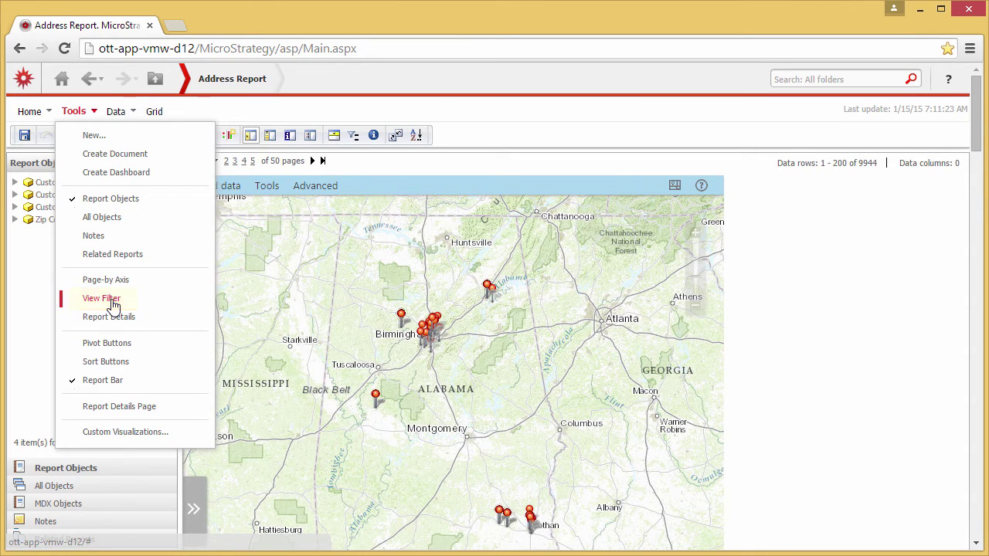
pyautogui.click(113, 302)
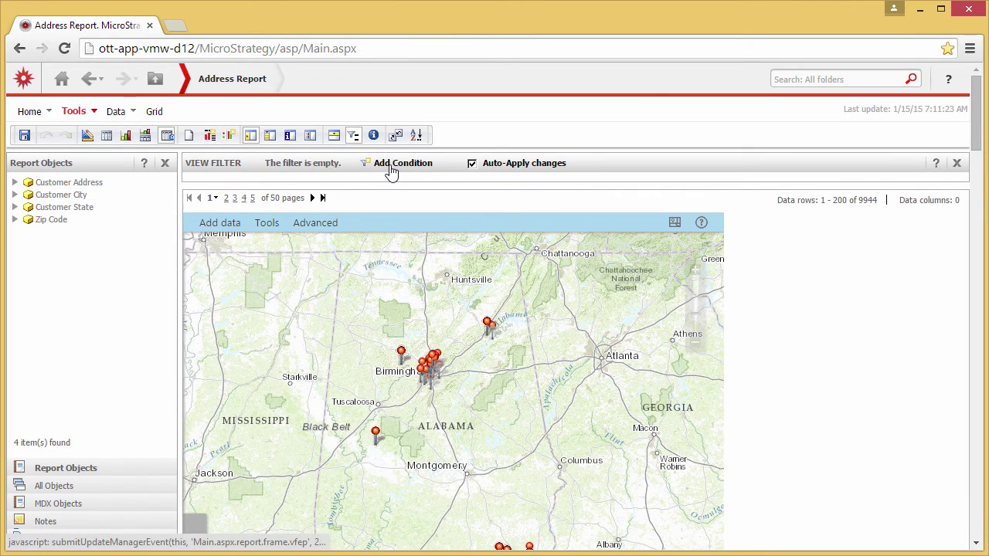
pyautogui.click(392, 172)
pyautogui.click(289, 190)
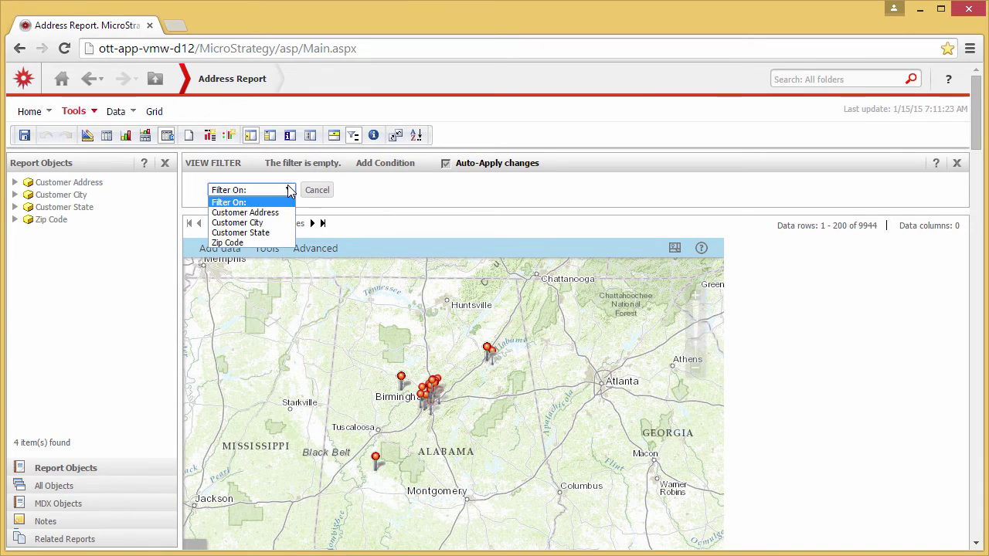
pyautogui.click(241, 233)
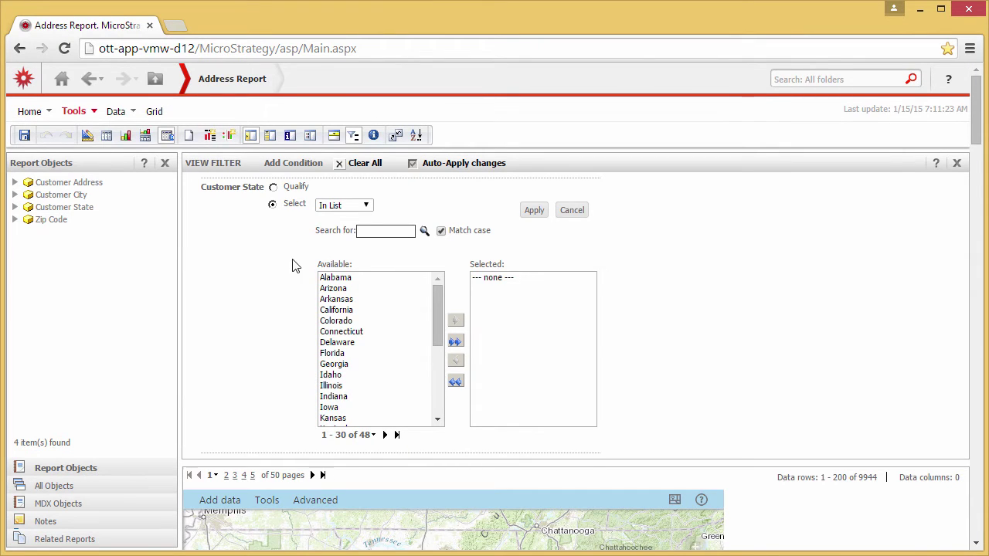
# Select California, Oregon and Washington as the states and apply the filter.
pyautogui.click(332, 309)
pyautogui.click(455, 276)
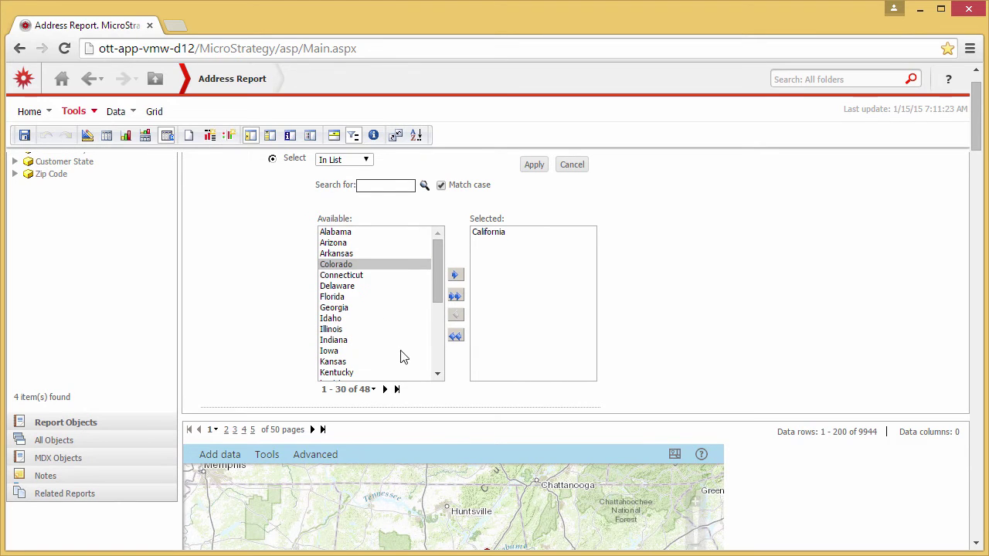
pyautogui.click(385, 390)
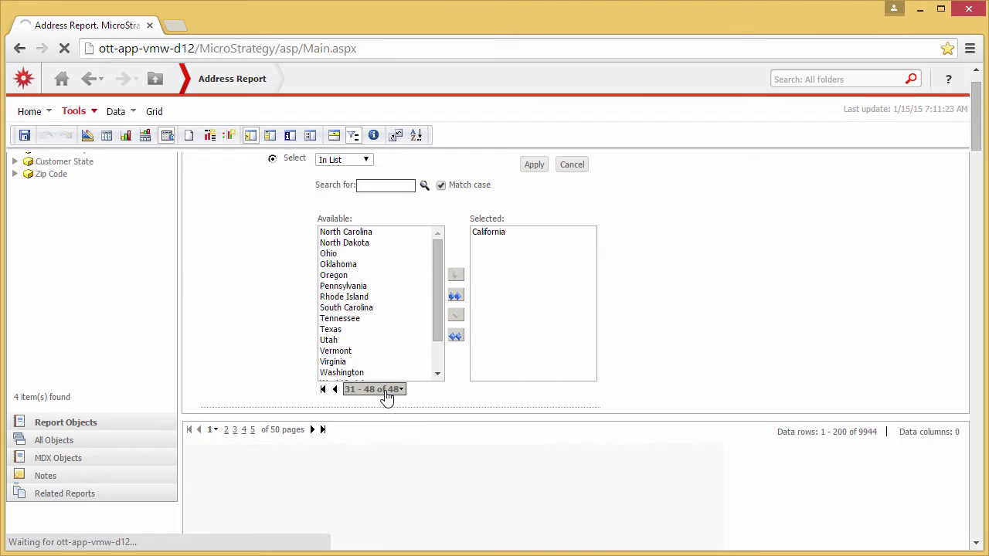
pyautogui.click(344, 275)
pyautogui.click(455, 275)
pyautogui.click(368, 362)
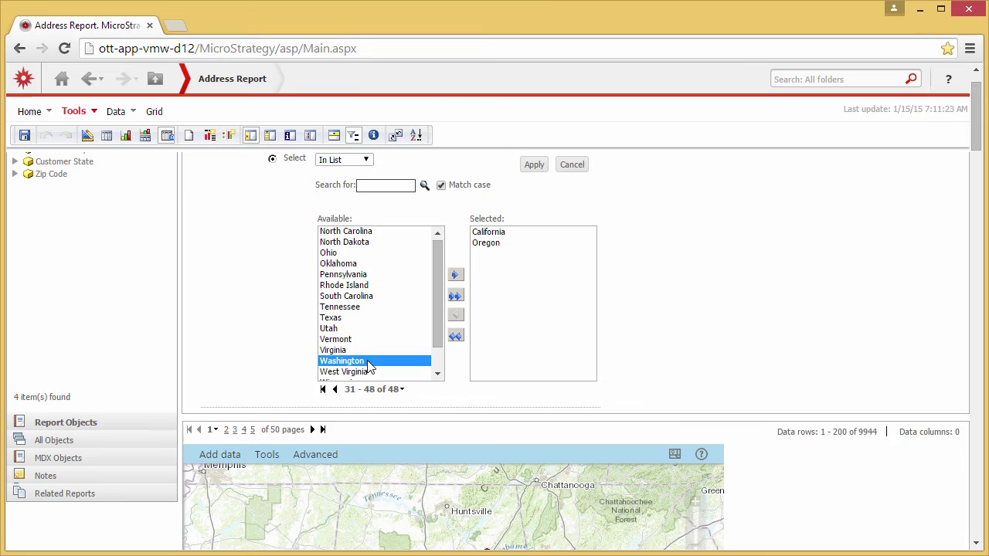
pyautogui.click(455, 275)
pyautogui.click(534, 166)
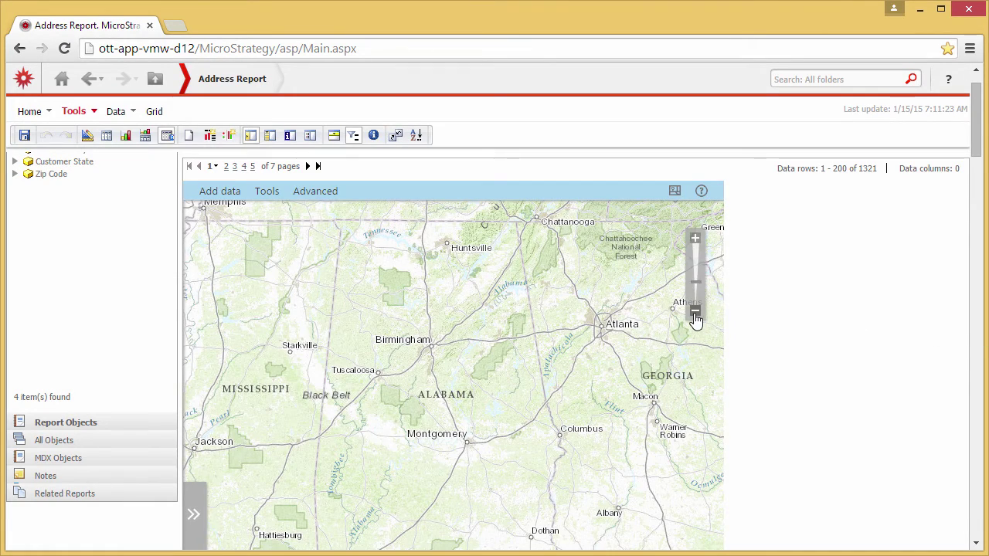
# Zoom the map out three levels to show North America and the West Coast pins.
pyautogui.click(695, 312)
pyautogui.click(695, 313)
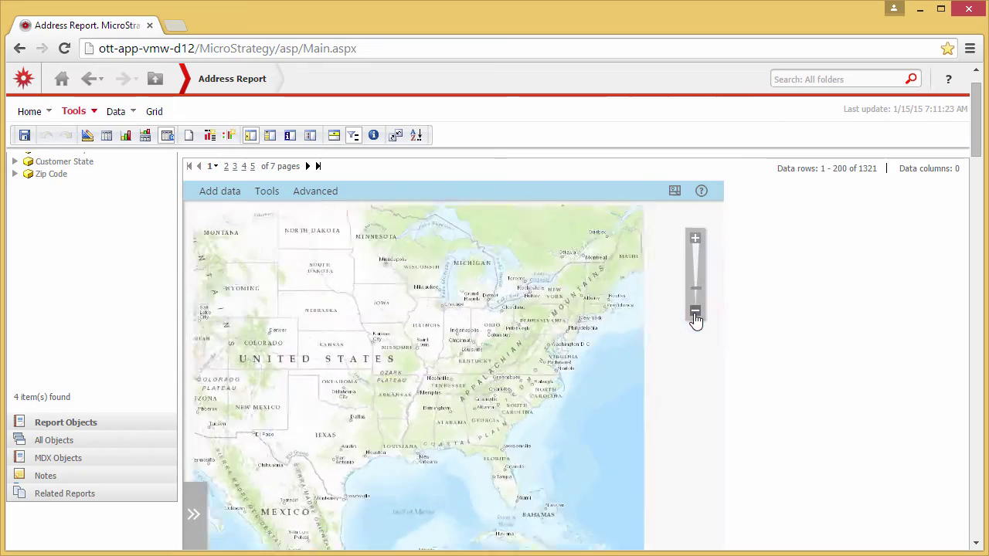
pyautogui.click(696, 312)
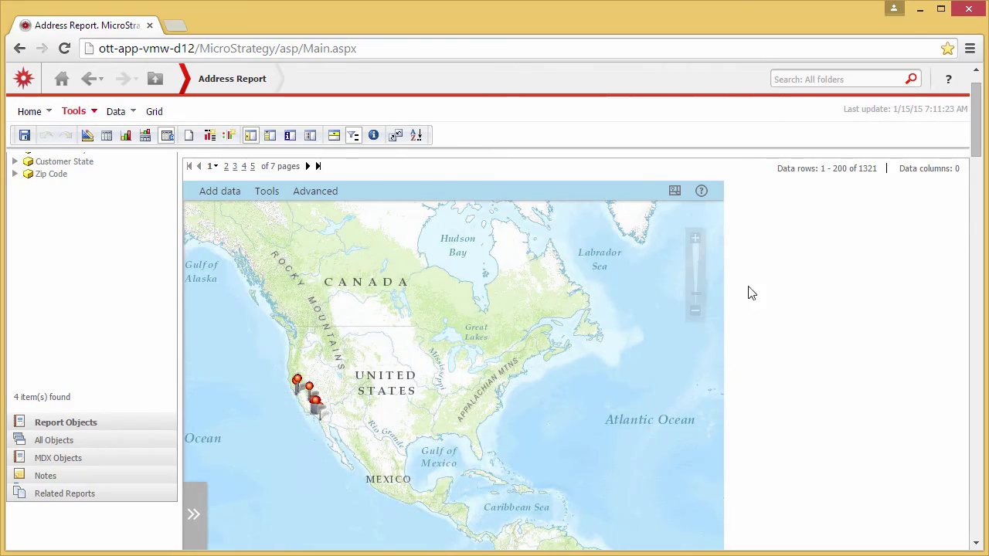
pyautogui.moveTo(974, 150); pyautogui.dragTo(951, 221)
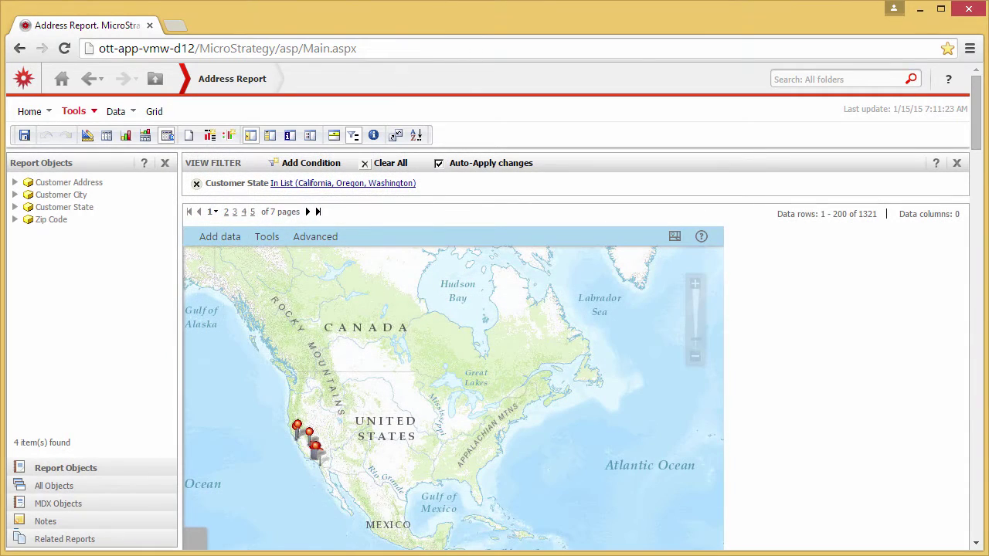
pyautogui.moveTo(975, 127); pyautogui.dragTo(973, 137)
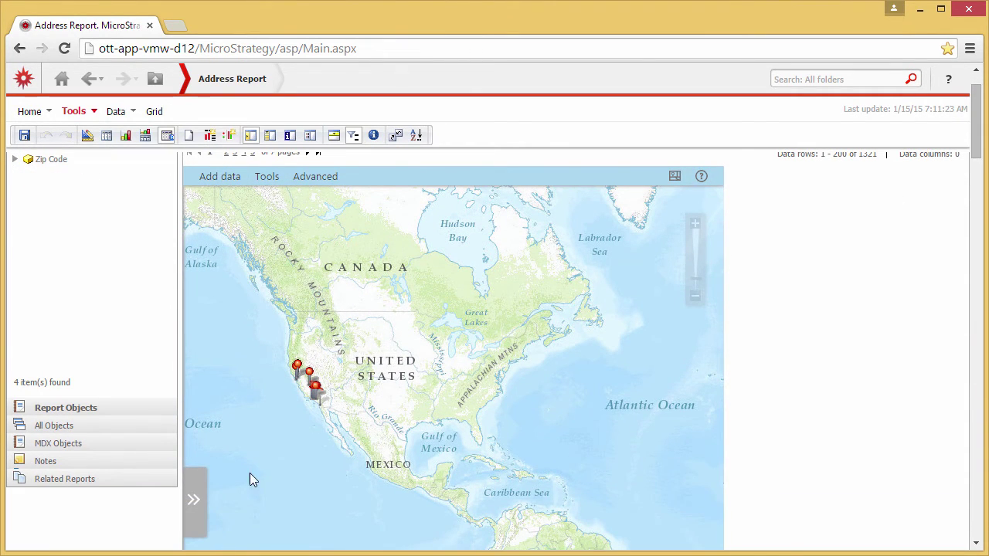
# Turn on display all data for the Customer Addresses layer, then reopen the map contents.
pyautogui.click(194, 500)
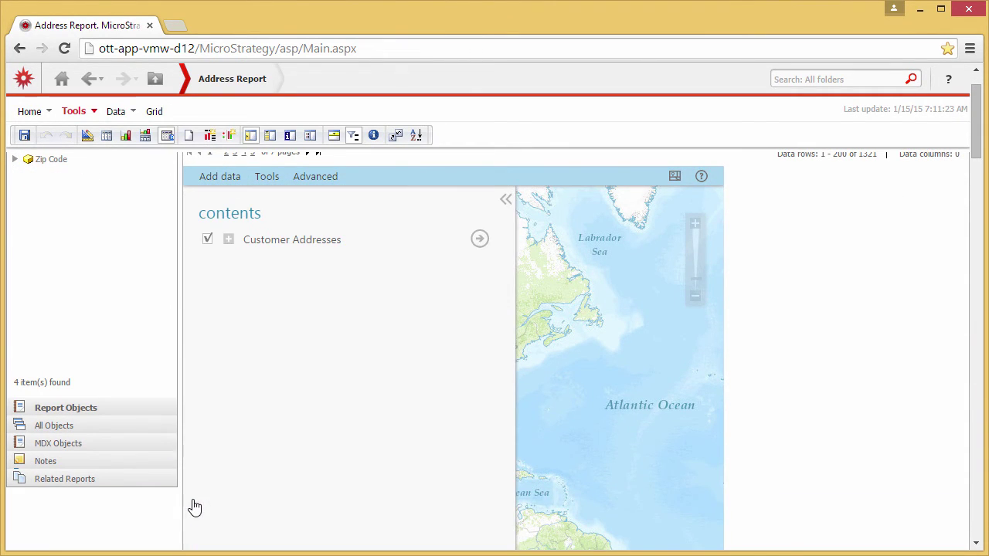
pyautogui.click(480, 243)
pyautogui.click(437, 516)
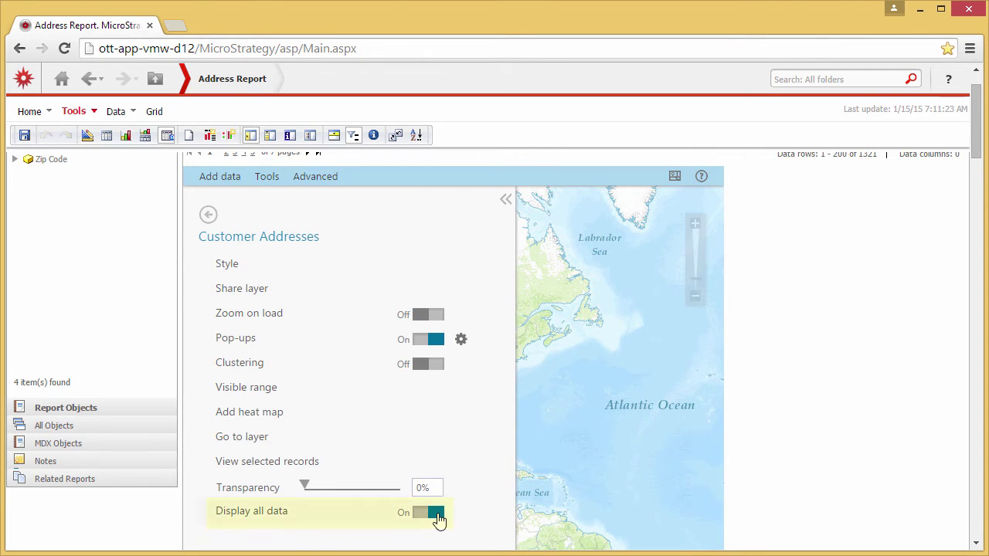
pyautogui.click(505, 200)
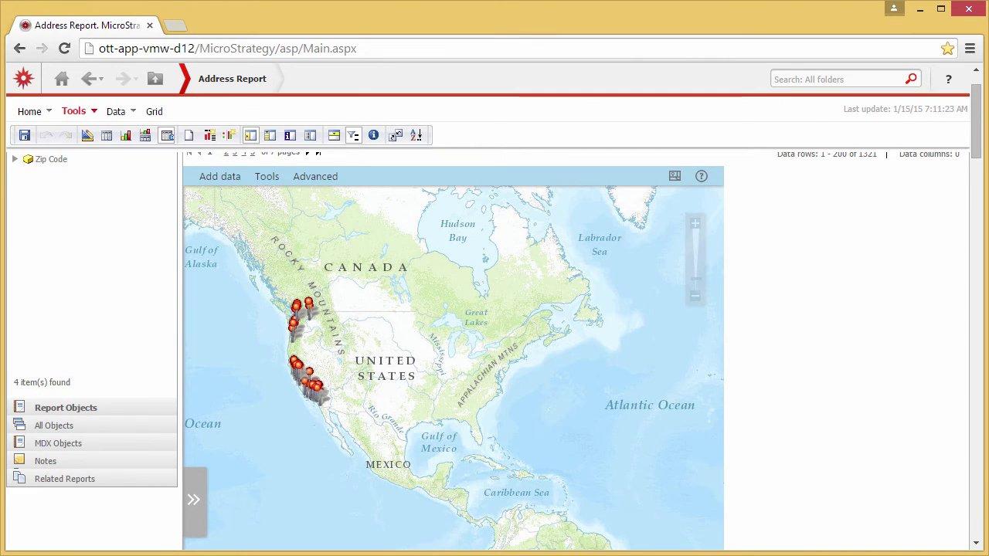
pyautogui.click(194, 502)
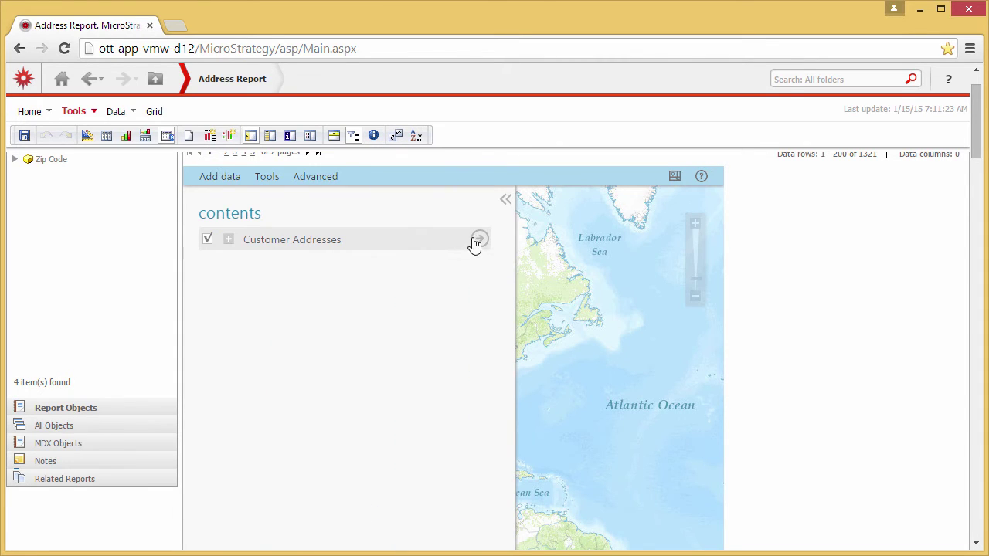
# Create a new layer style named 'Customer States' grouped by column.
pyautogui.click(473, 239)
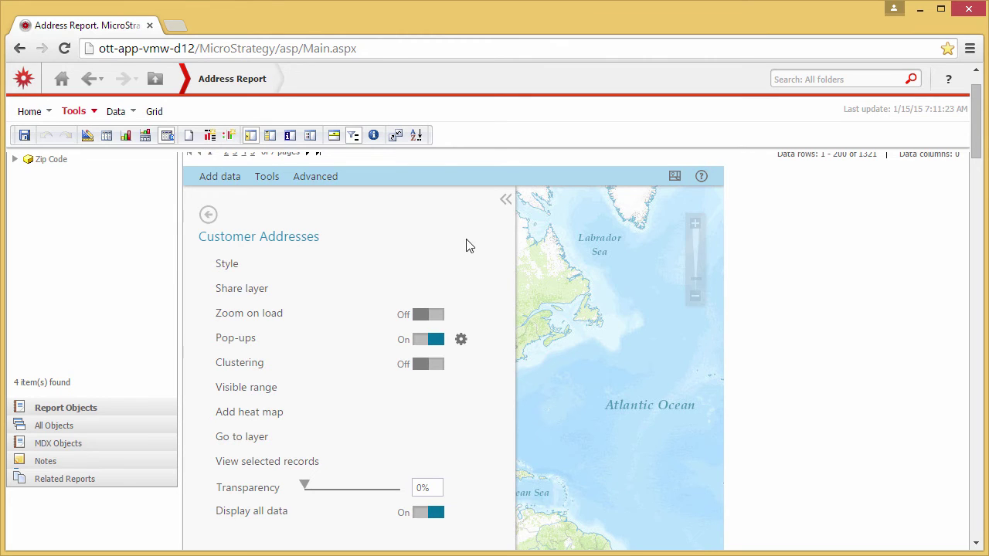
pyautogui.click(240, 268)
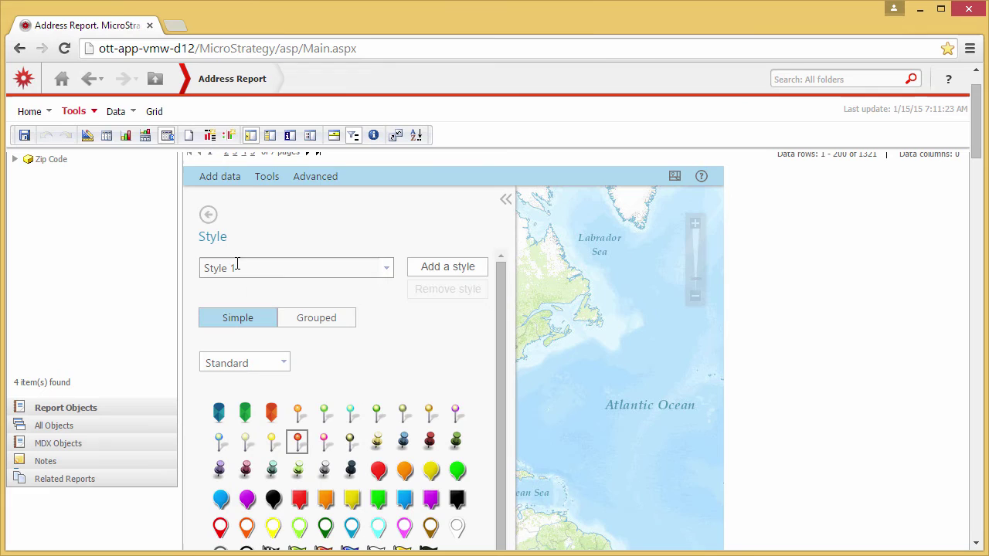
pyautogui.click(417, 270)
pyautogui.write('Custo')
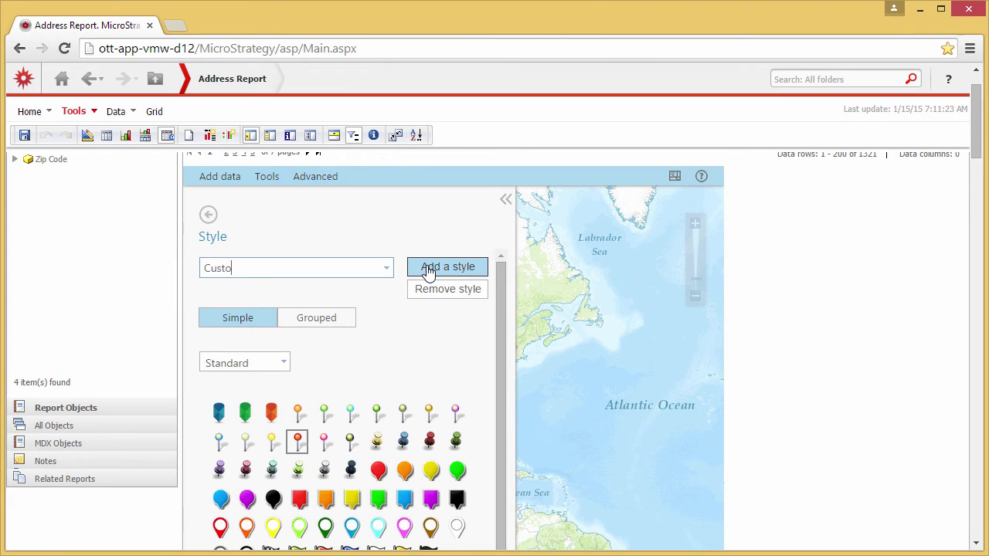
pyautogui.write('mer States')
pyautogui.click(322, 328)
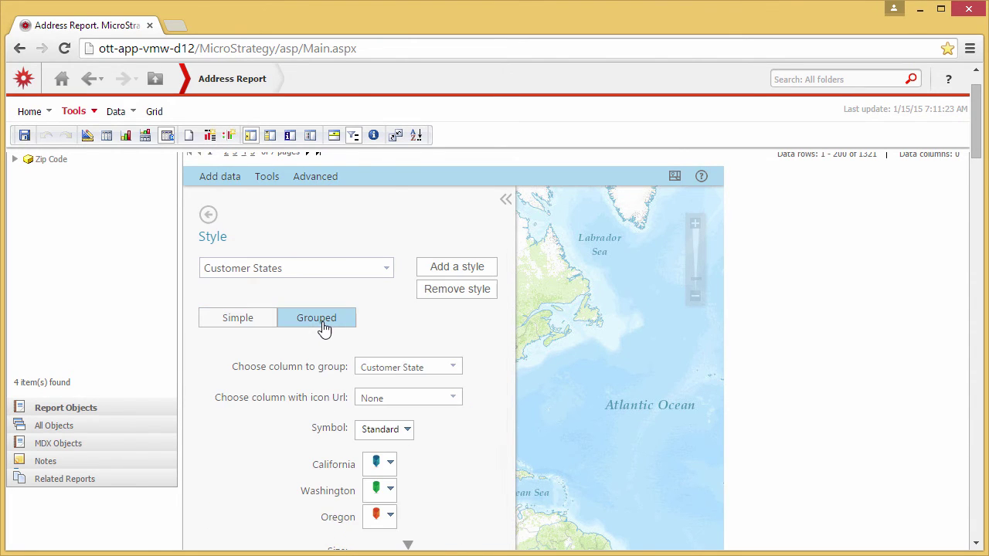
# Give California a red pin, Washington teal and Oregon green, and apply the style.
pyautogui.click(391, 466)
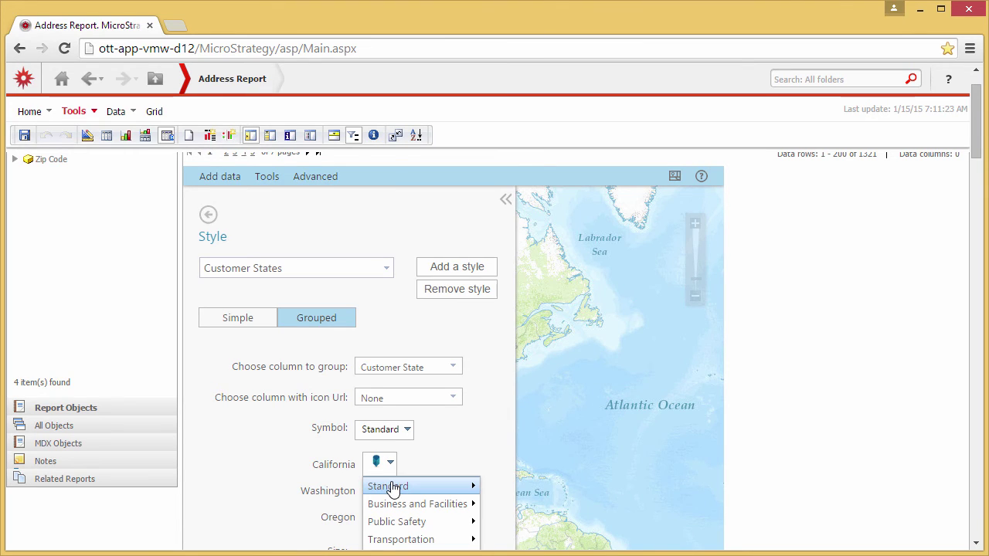
pyautogui.click(393, 489)
pyautogui.click(562, 521)
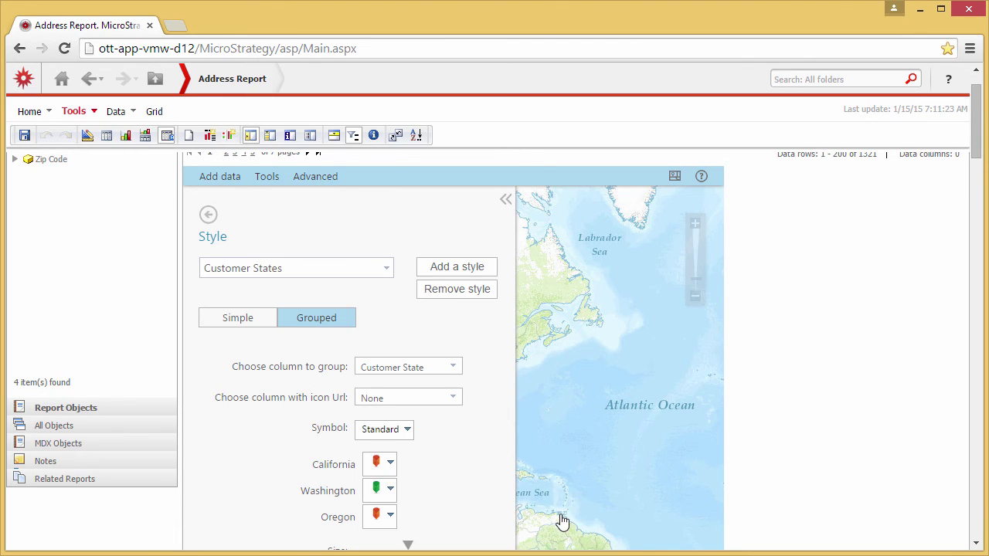
pyautogui.click(392, 498)
pyautogui.moveTo(418, 513)
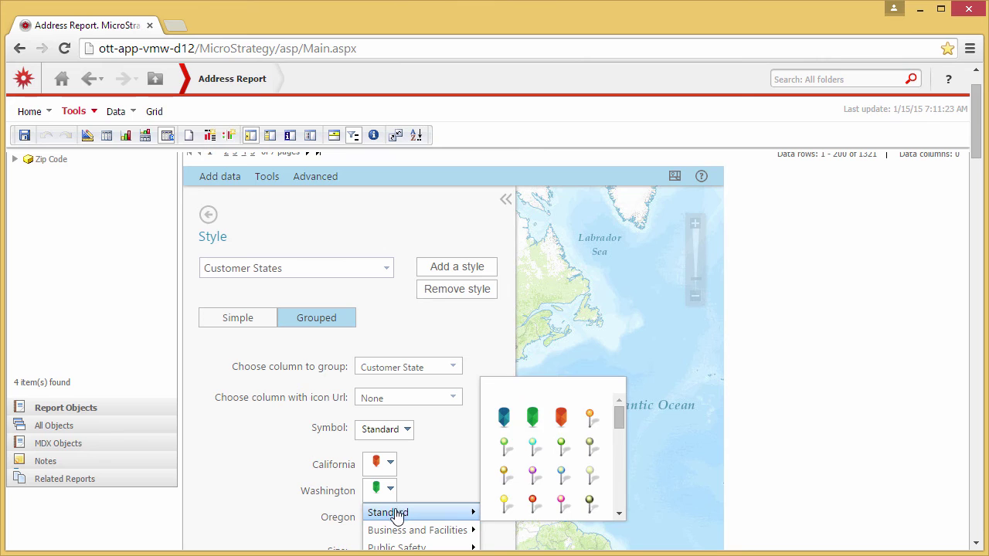
pyautogui.click(503, 424)
pyautogui.click(391, 516)
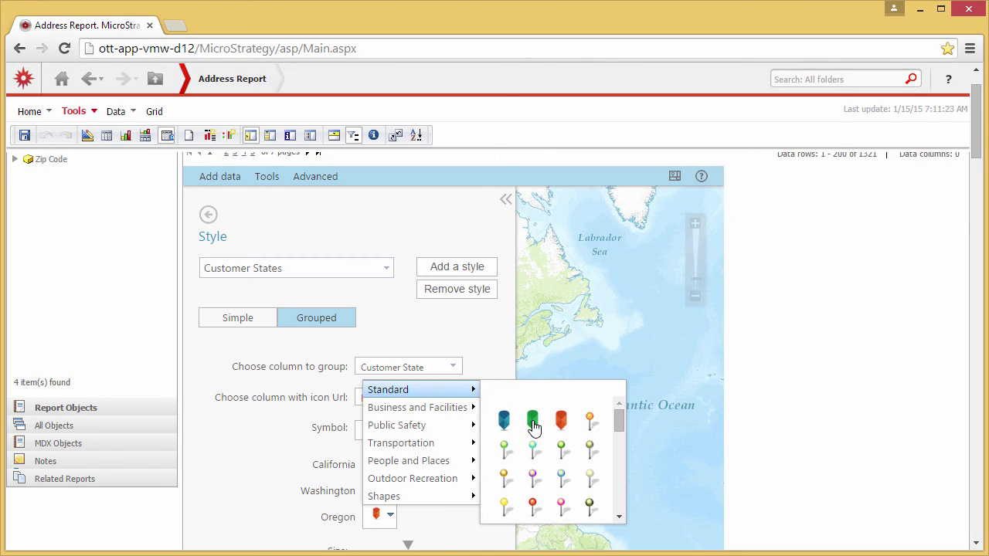
pyautogui.click(533, 424)
pyautogui.scroll(-3, 979, 164)
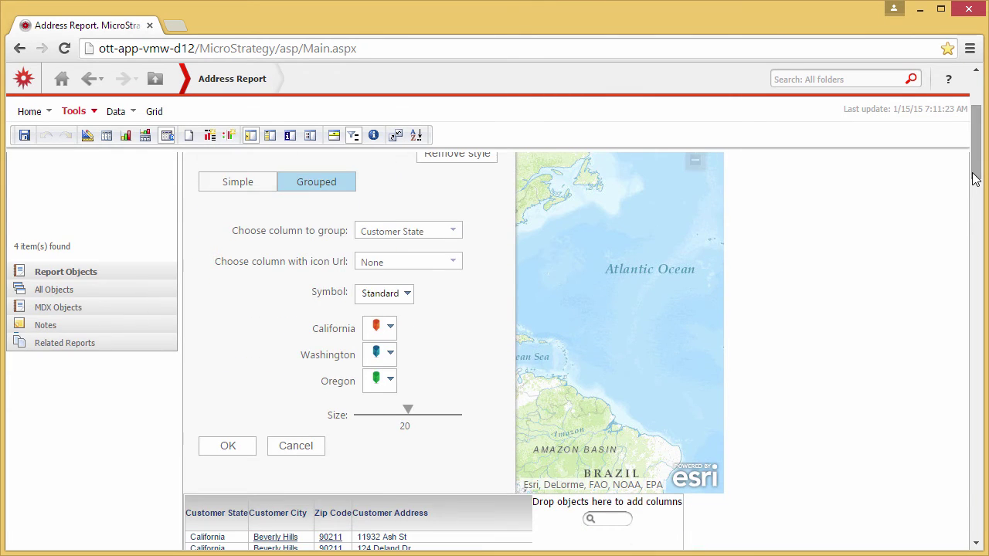
pyautogui.click(228, 446)
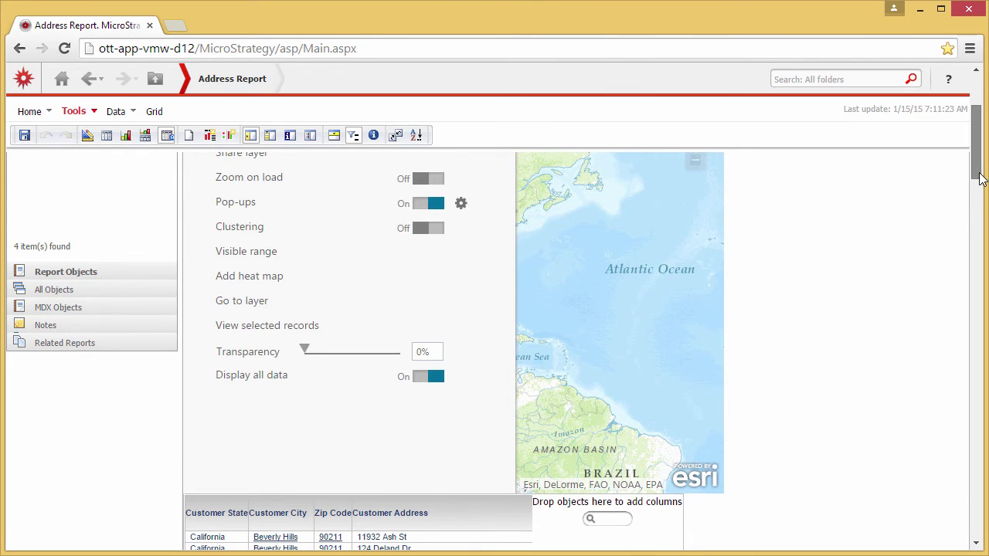
# Zoom into the West Coast, view the Coulee City, Washington details, and browse the Add data and Tools menus.
pyautogui.scroll(3, 983, 157)
pyautogui.click(506, 205)
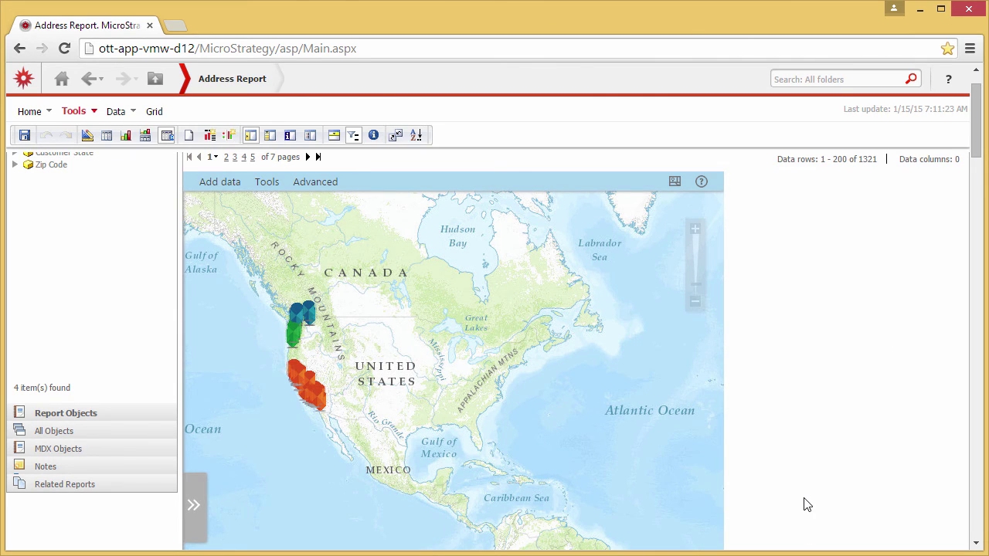
pyautogui.click(695, 230)
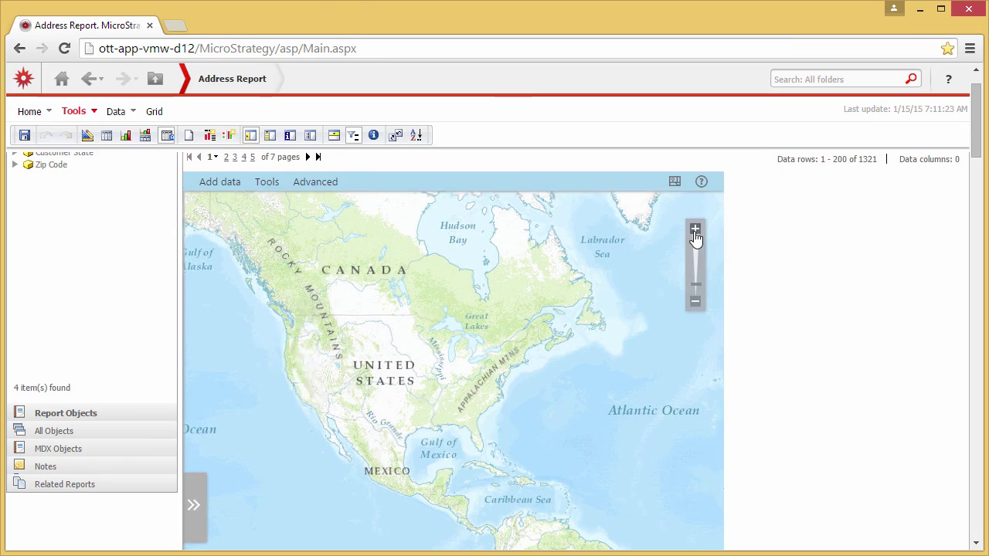
pyautogui.click(695, 230)
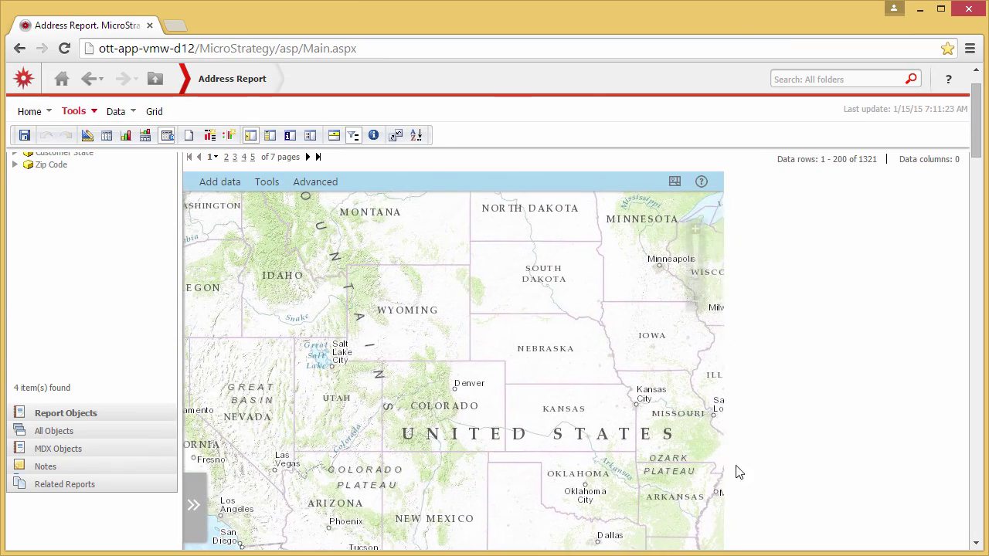
pyautogui.moveTo(325, 324)
pyautogui.mouseDown()
pyautogui.moveTo(494, 429)
pyautogui.moveTo(634, 456)
pyautogui.mouseUp()
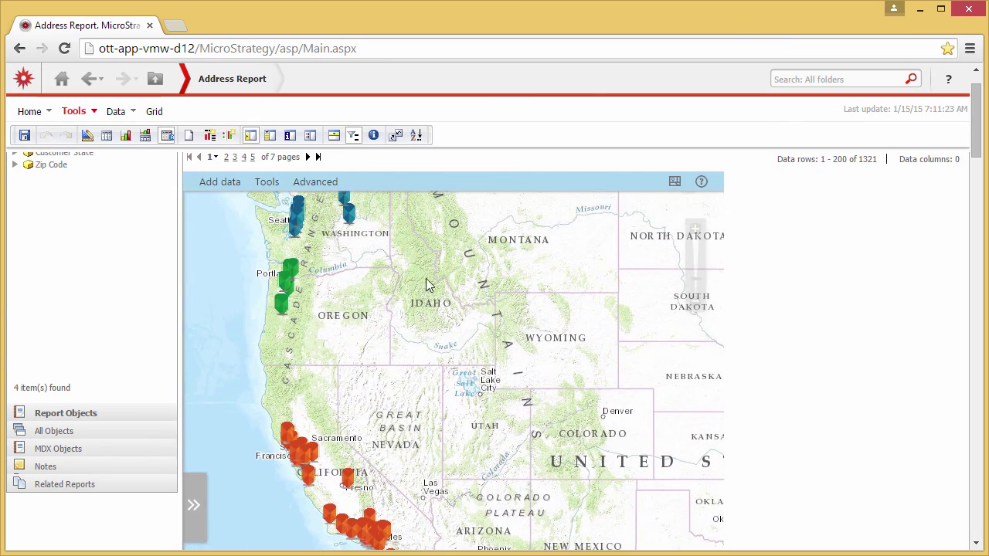
pyautogui.click(348, 214)
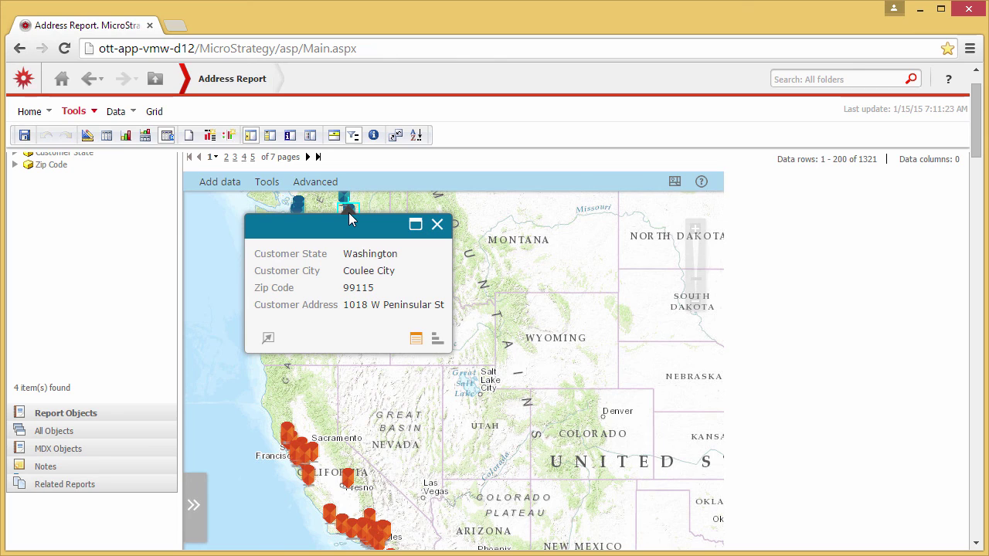
pyautogui.click(220, 182)
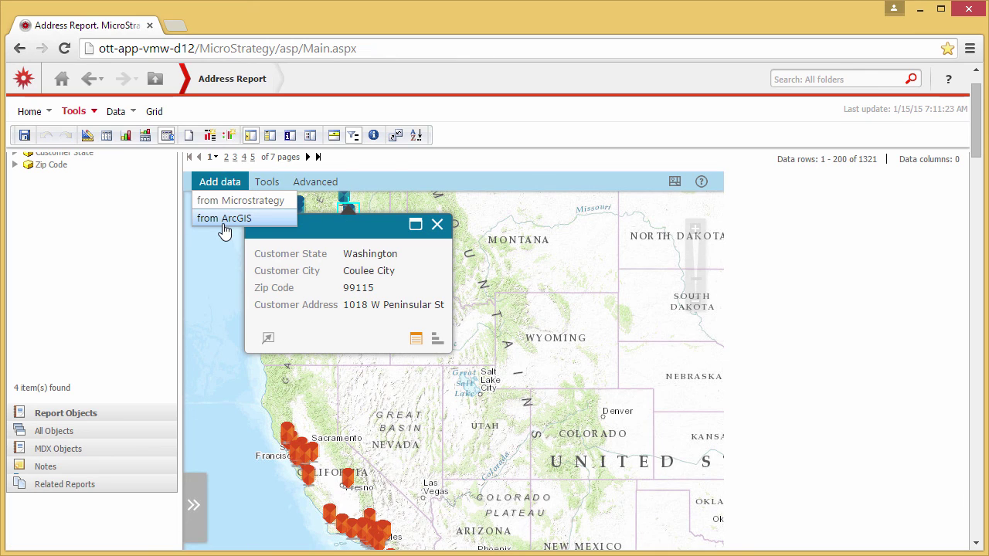
pyautogui.click(267, 183)
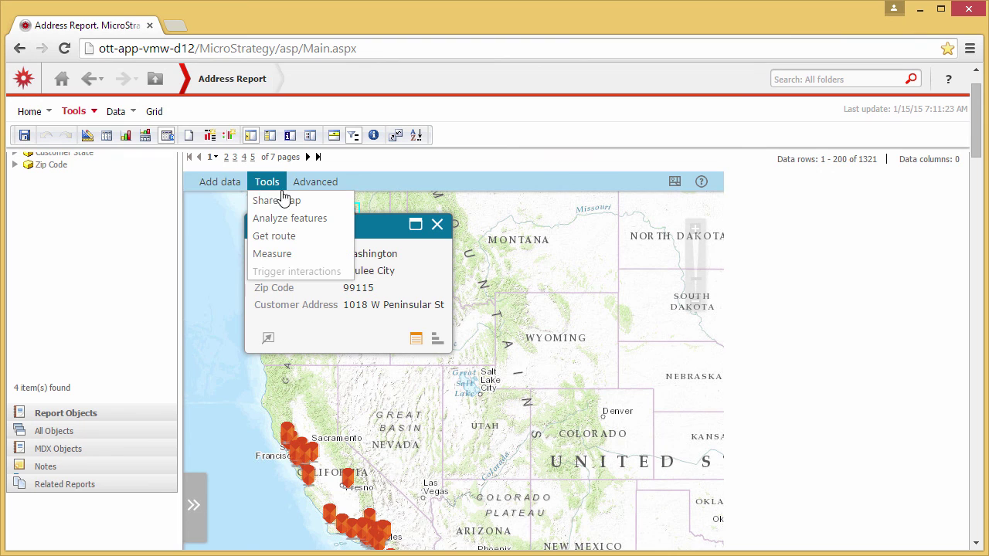